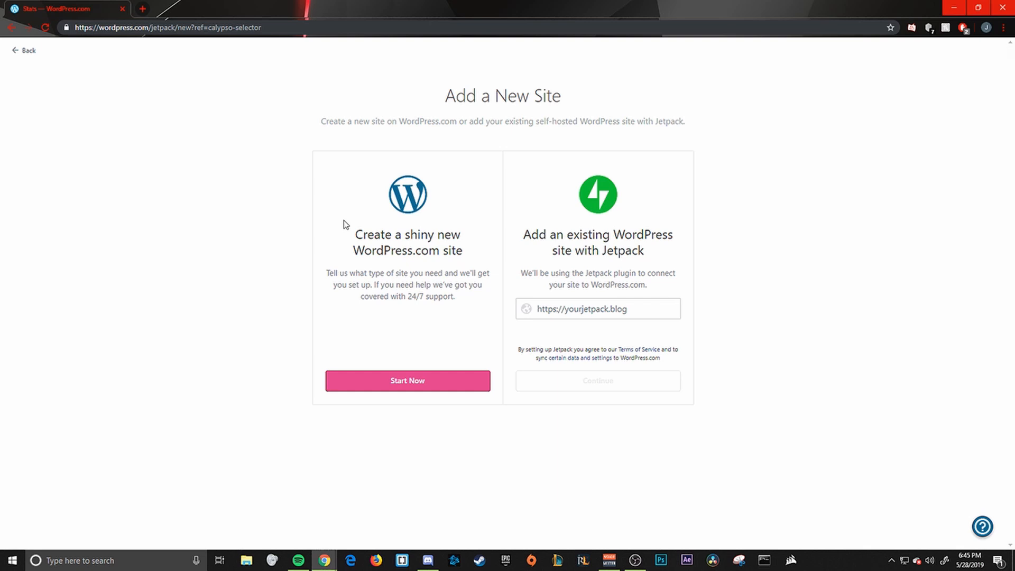
Start a new WordPress.com site of the Business kind and set its business topic to Fashion Designer.
click(395, 382)
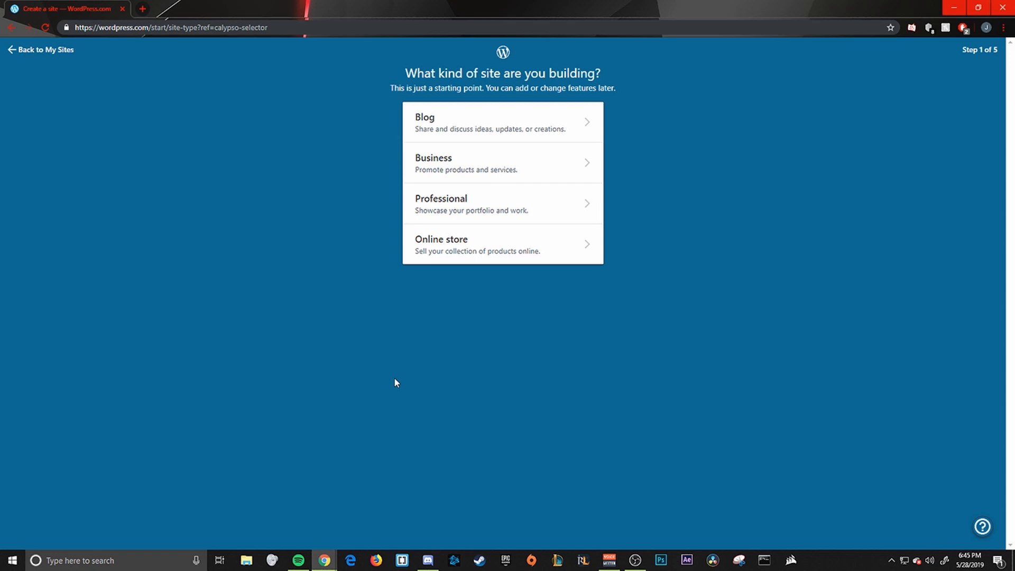
click(466, 181)
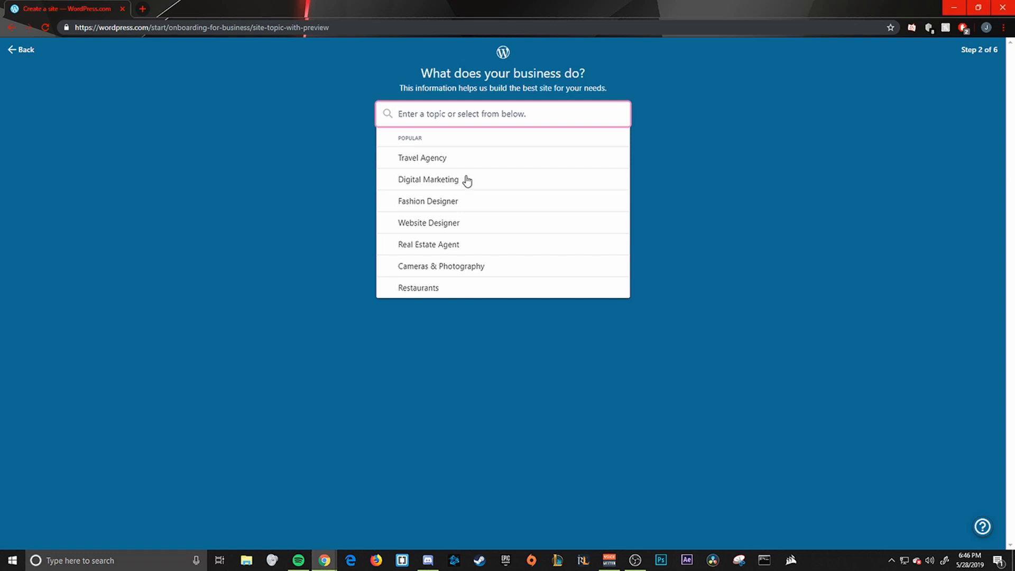
click(467, 202)
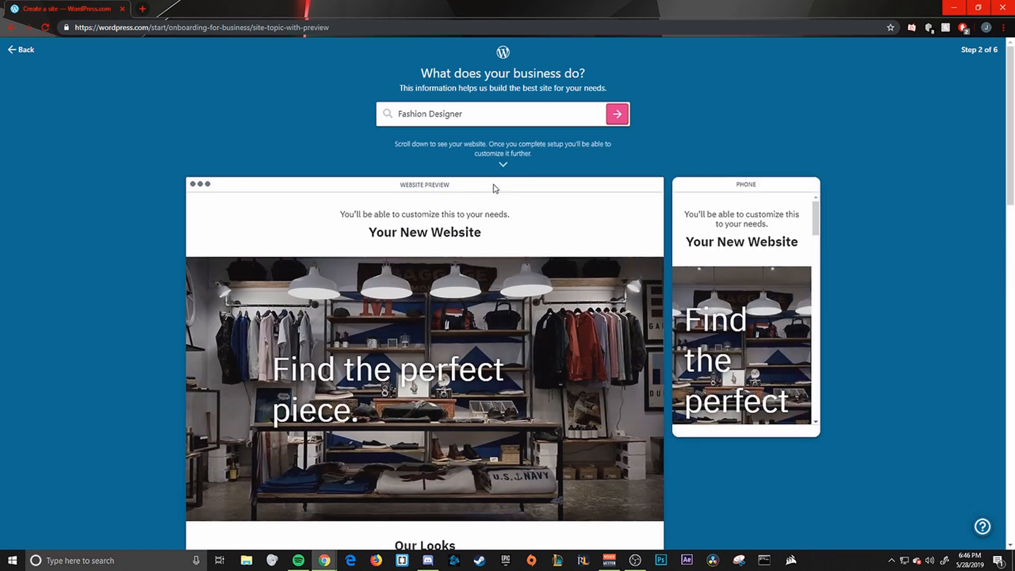
click(524, 120)
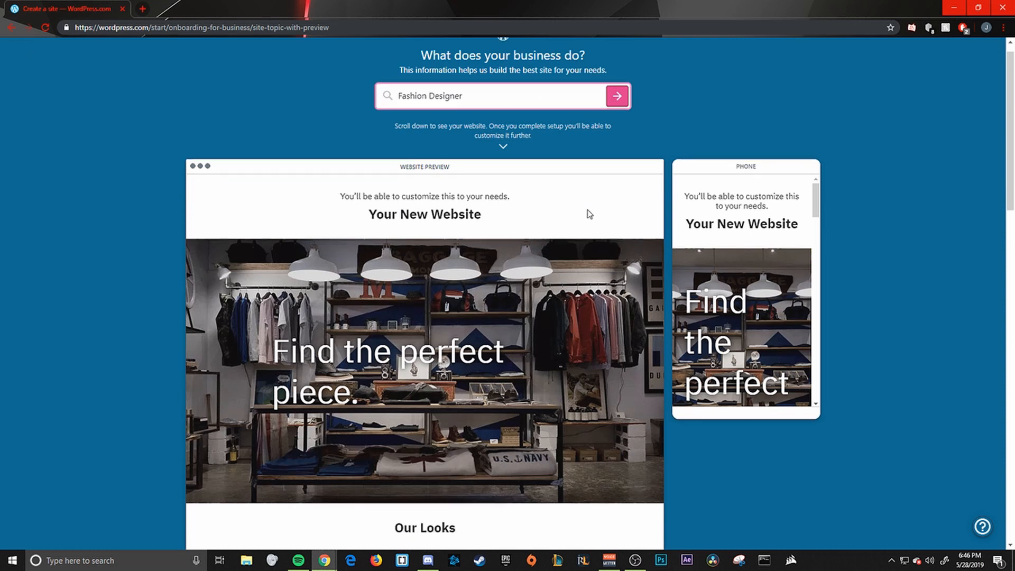
scroll(589, 215, down, 2)
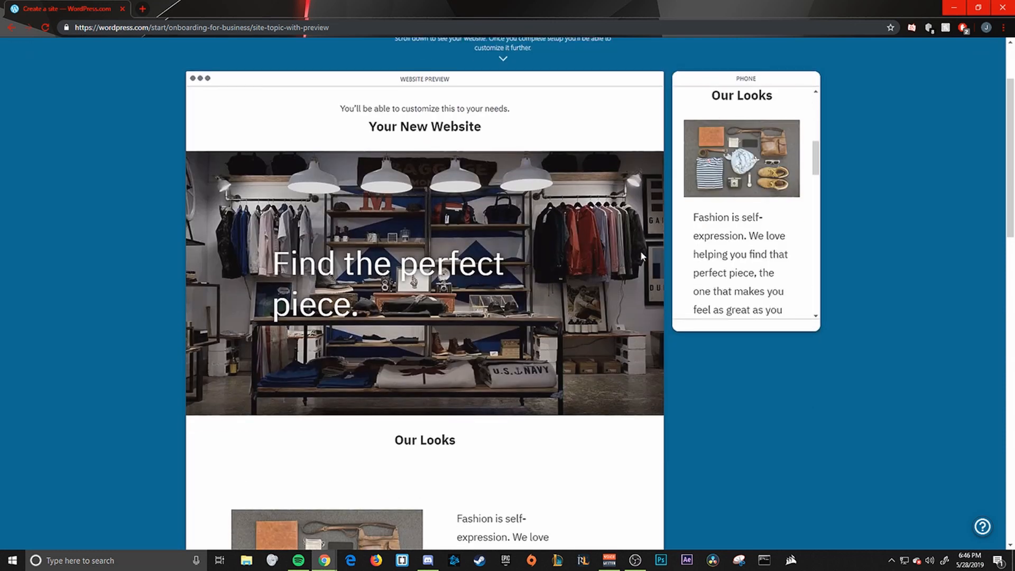
scroll(658, 154, up, 2)
click(626, 115)
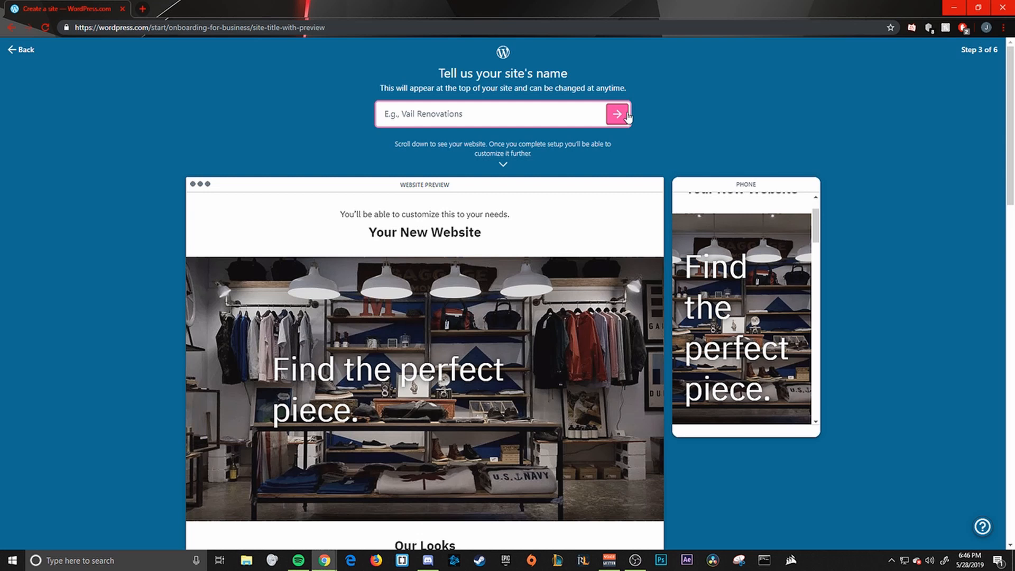
Name the site "146 Streetwear", look over the website preview and continue to the style choice.
text(146 )
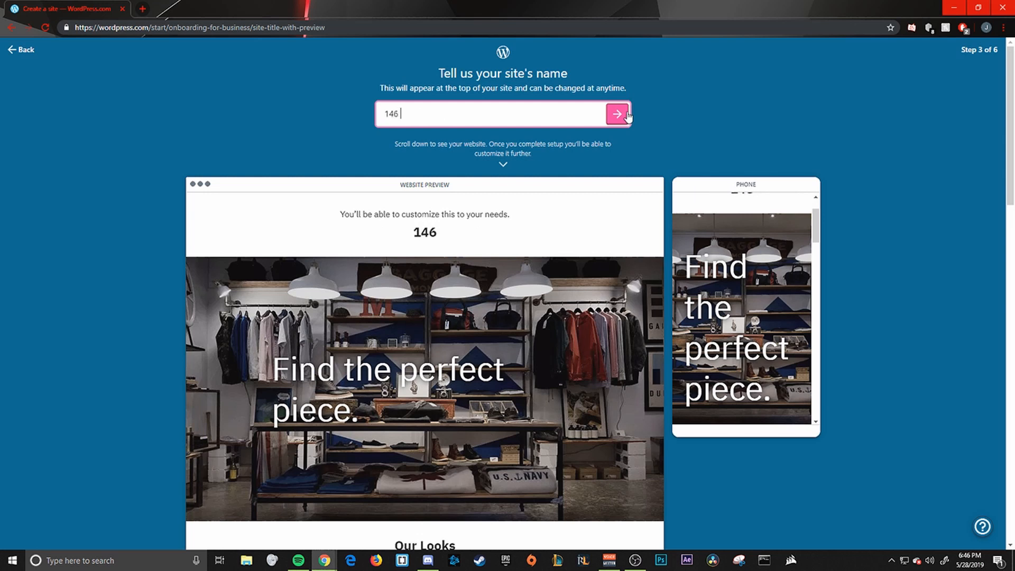
text(Streetwe)
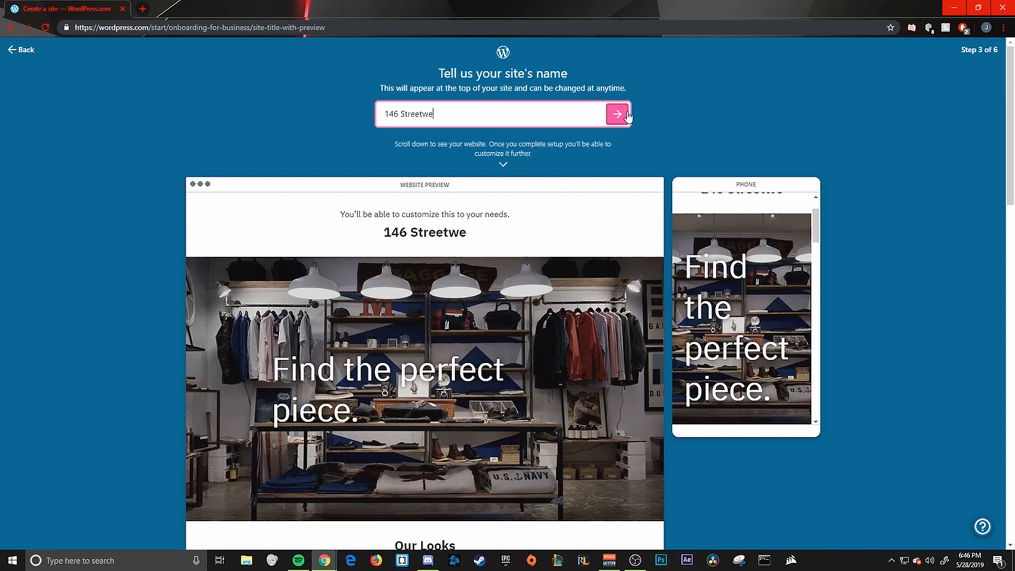
text(ar)
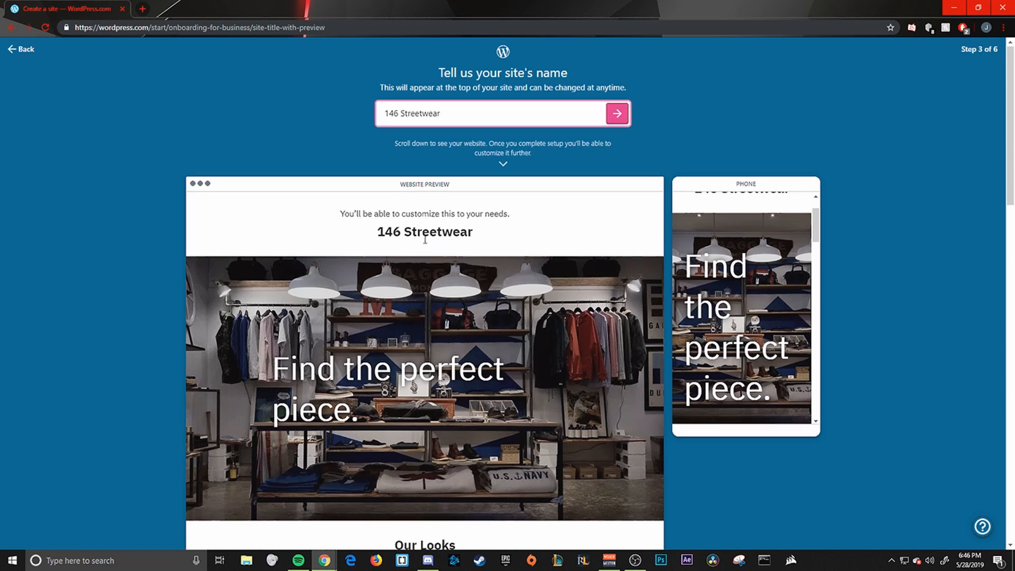
scroll(425, 239, down, 2)
scroll(425, 242, down, 4)
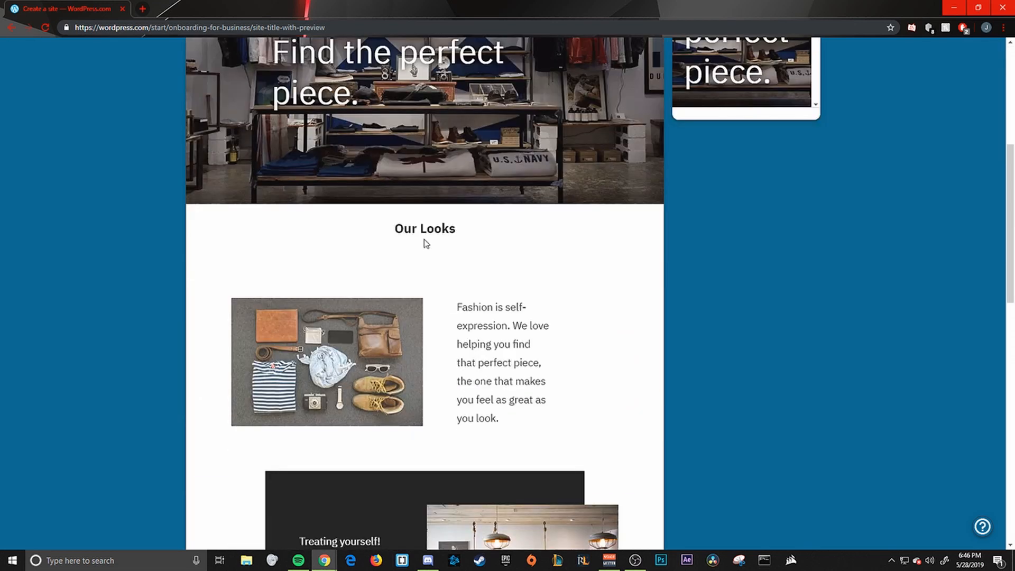
scroll(425, 242, down, 5)
scroll(424, 240, down, 2)
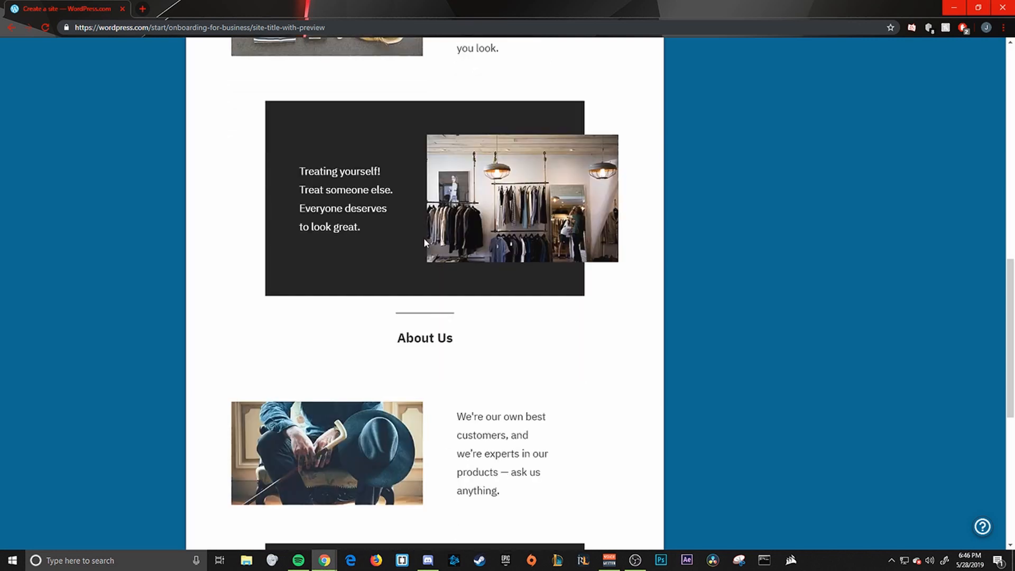
scroll(424, 239, up, 7)
scroll(424, 239, up, 6)
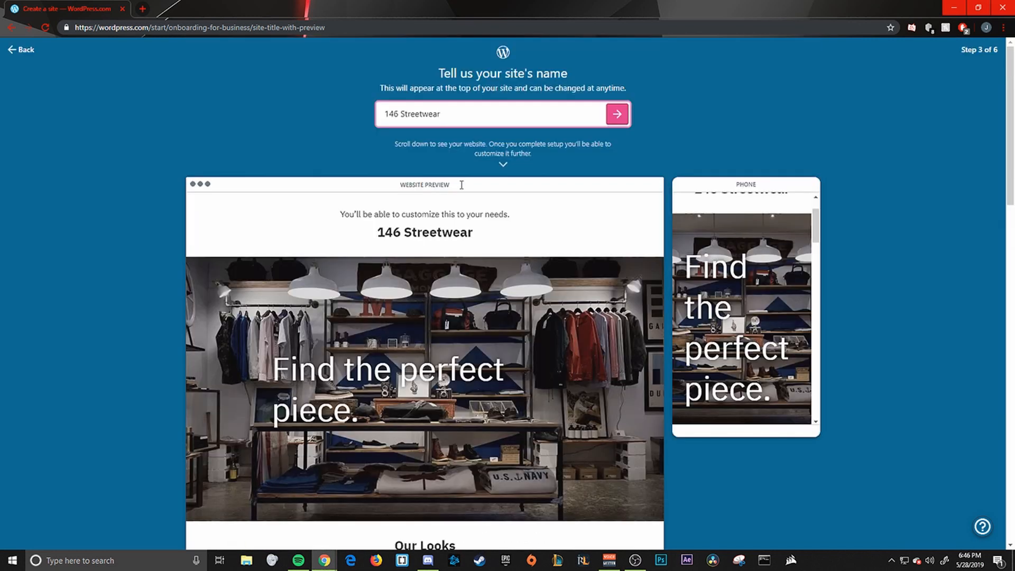
click(617, 116)
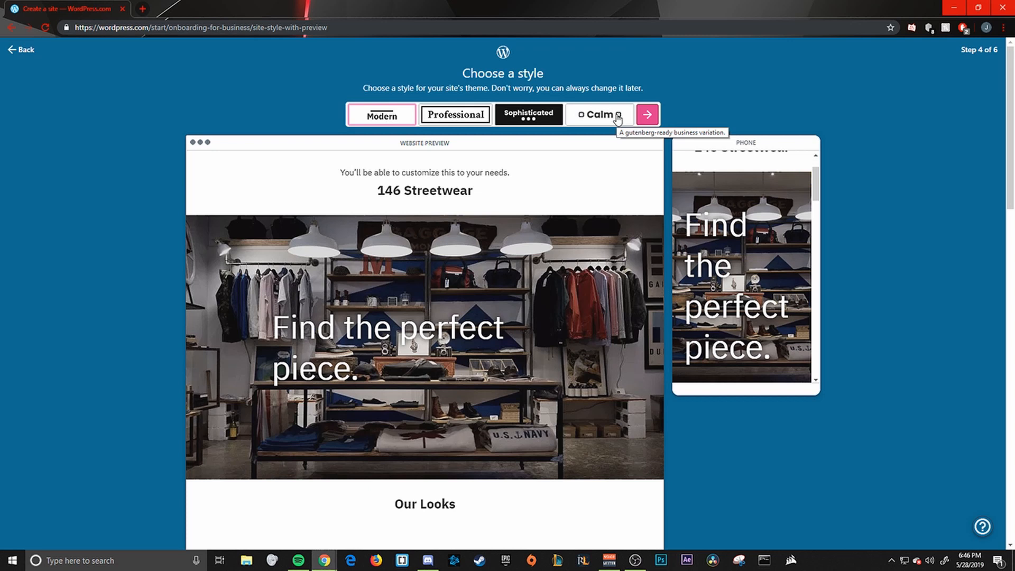
Compare the Professional, Sophisticated and Calm styles in the preview and continue with Sophisticated as the site's style.
click(441, 119)
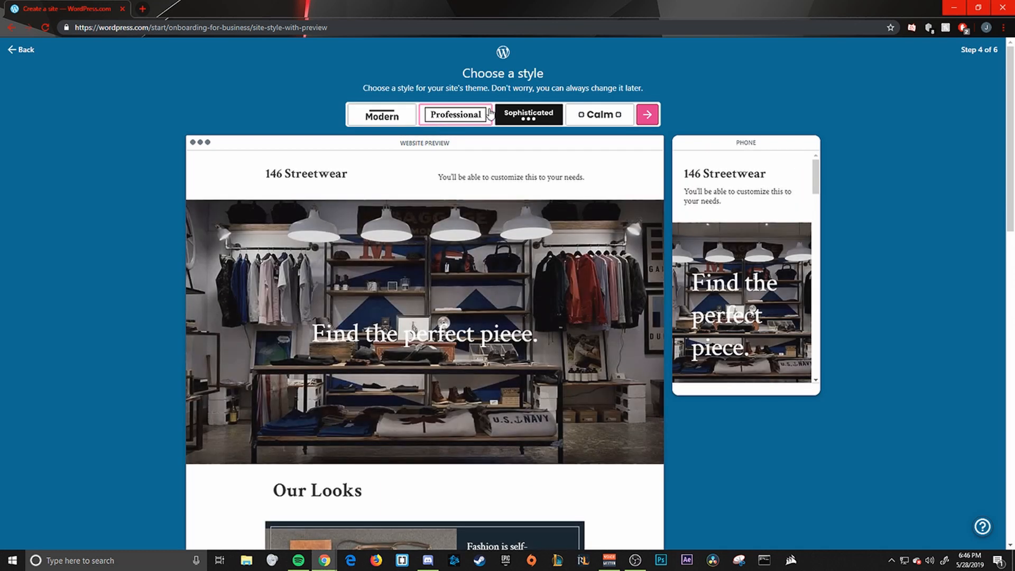
click(511, 113)
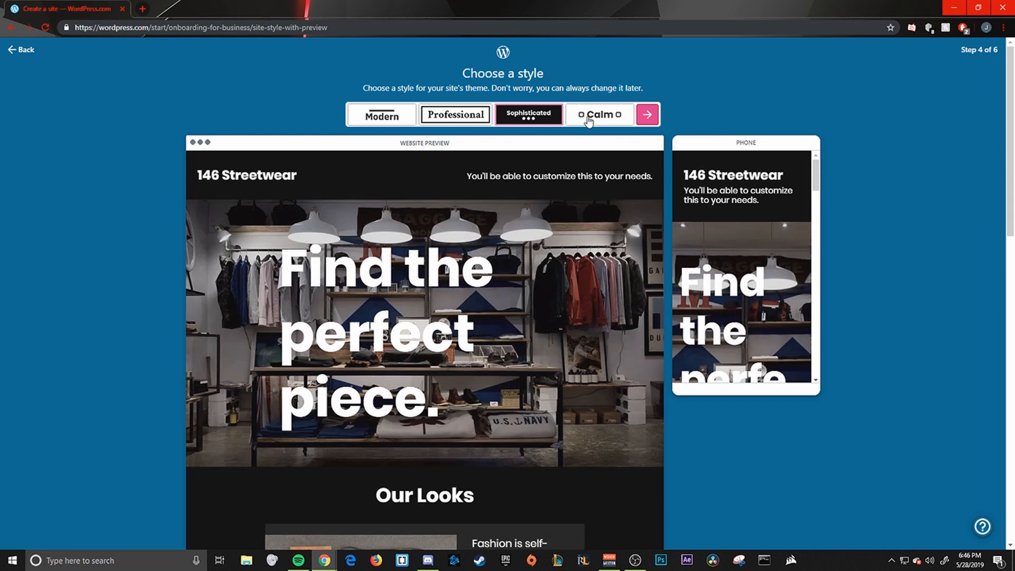
click(589, 120)
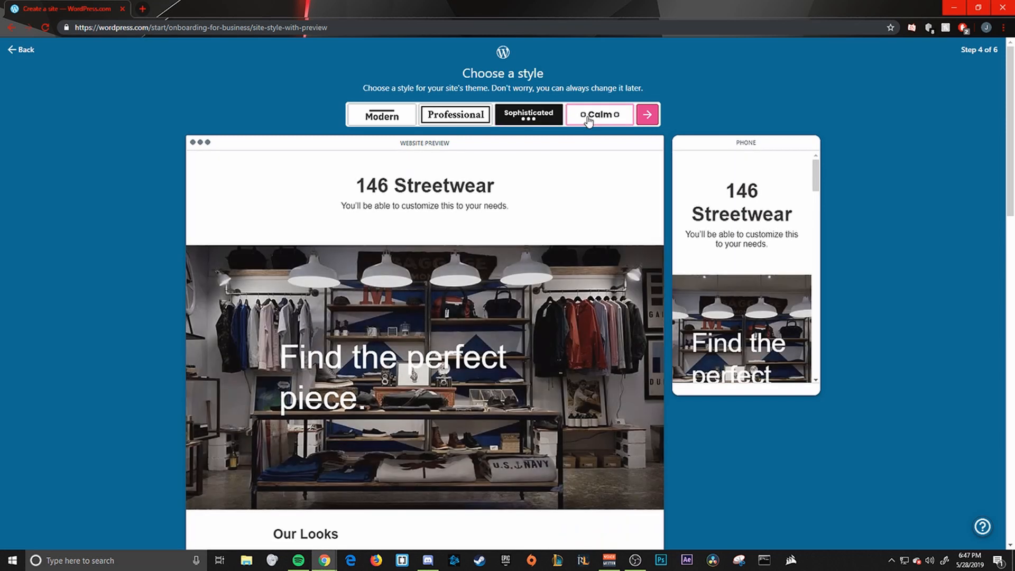
click(534, 123)
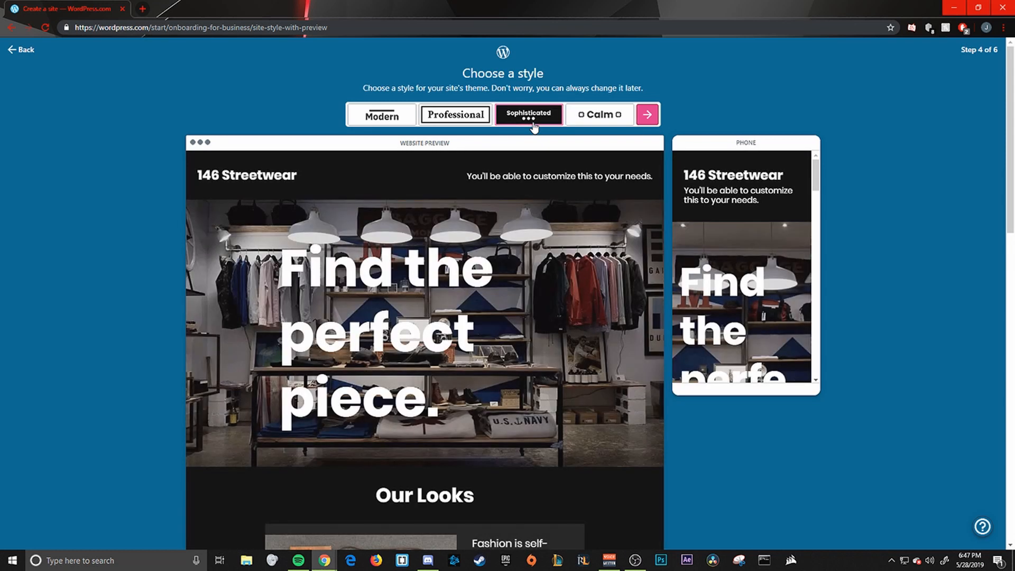
click(646, 117)
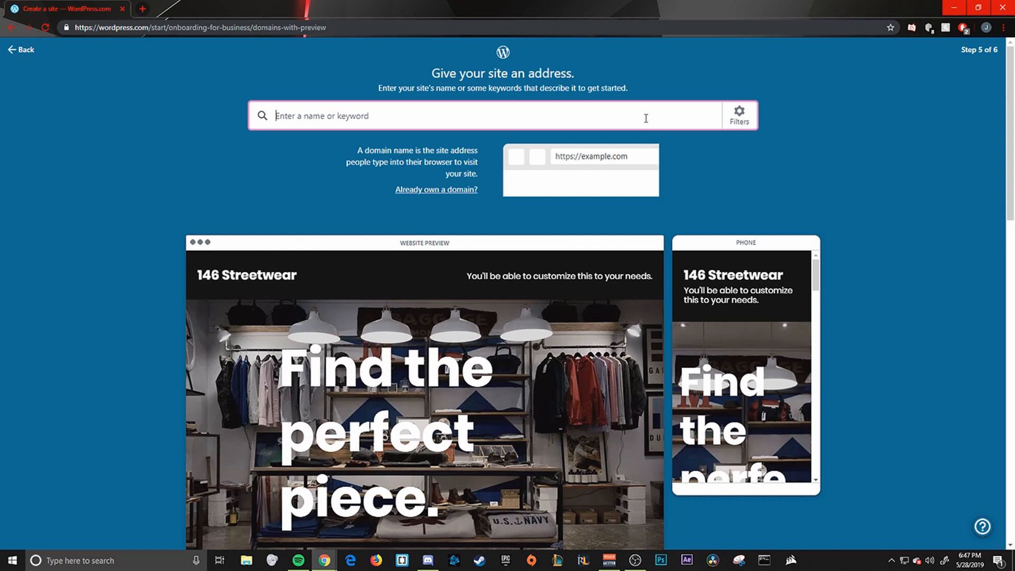
Search for the address "146Streetwear", select the free wordpress.com address and start the site without a paid plan.
text(146)
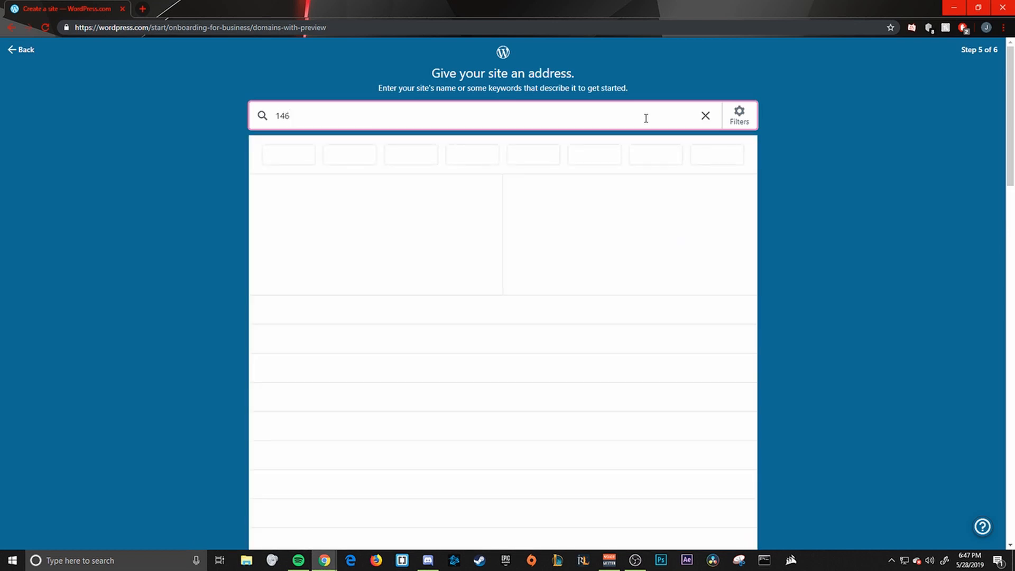
text(Streetwear)
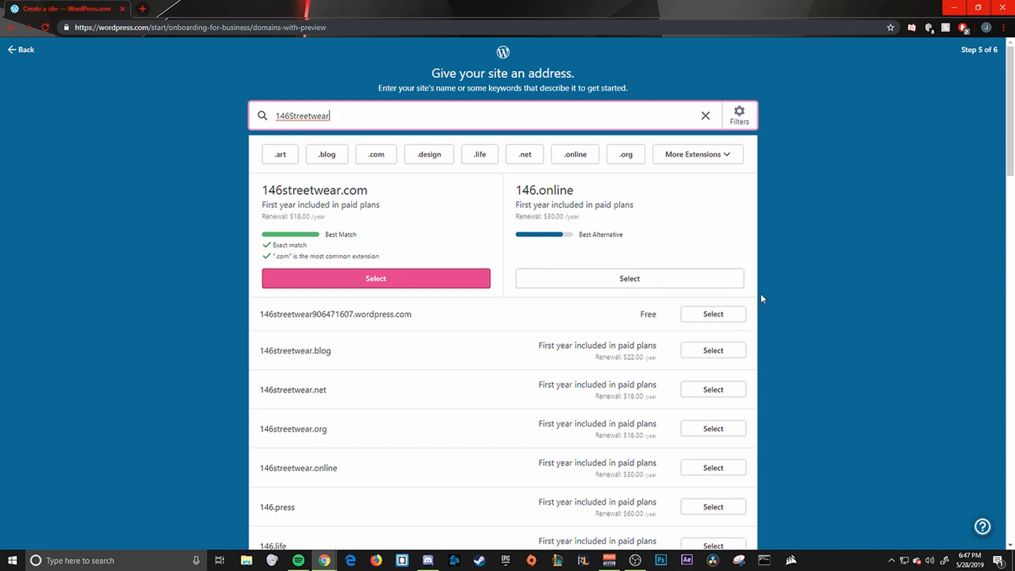
click(708, 317)
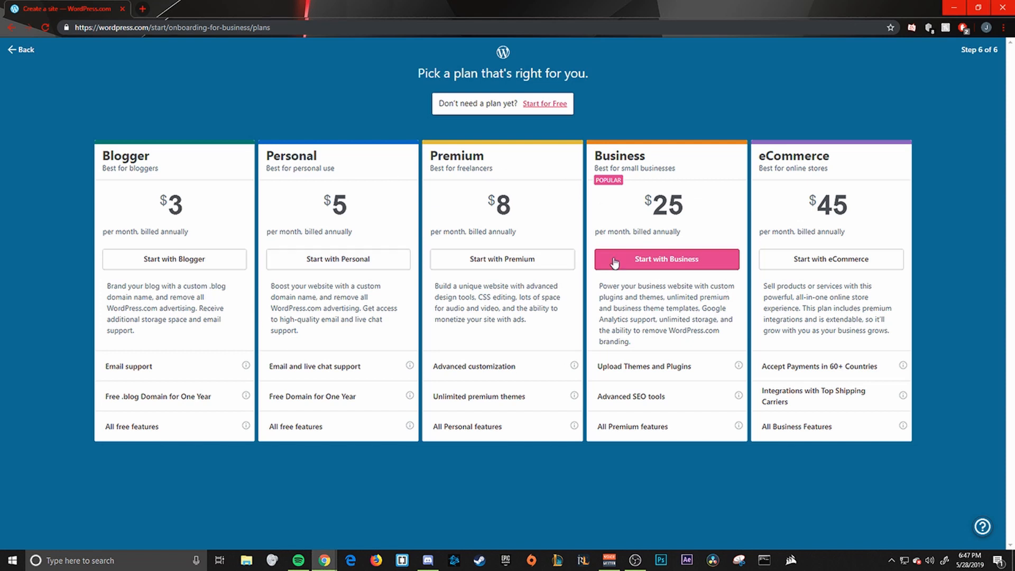
click(529, 110)
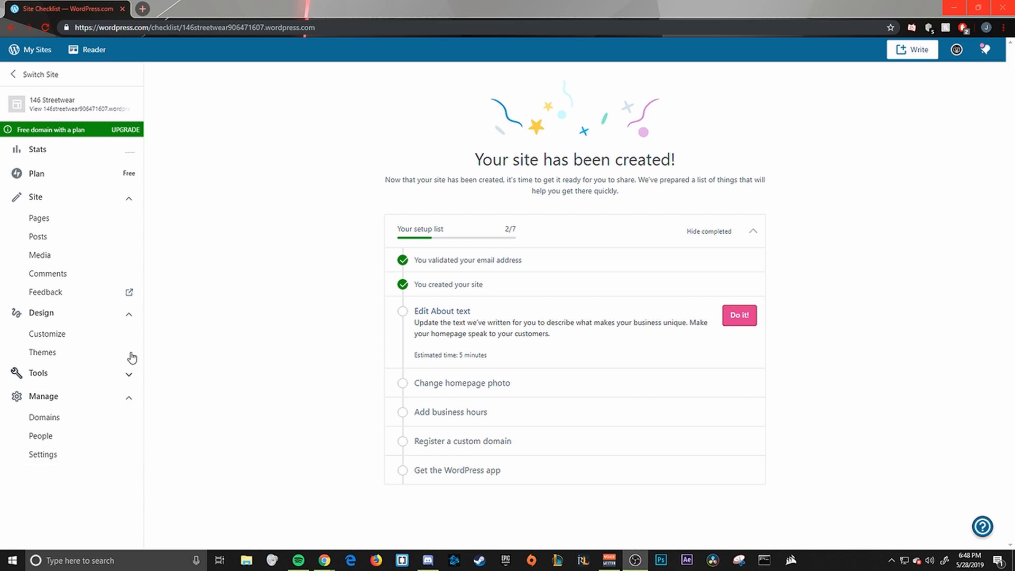
Open the site's theme gallery and limit it to free themes, leaving the subject search empty.
click(130, 316)
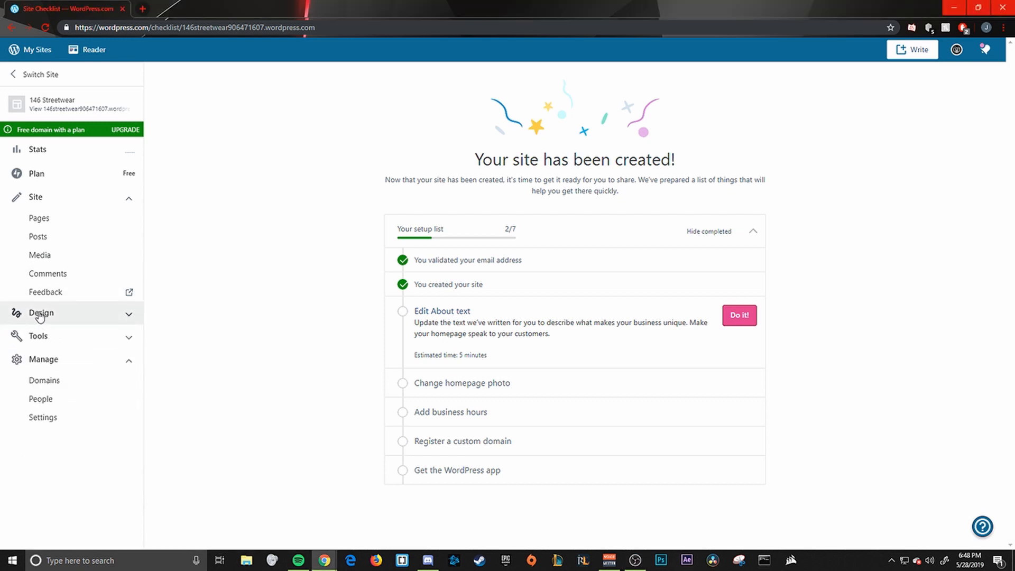
click(125, 318)
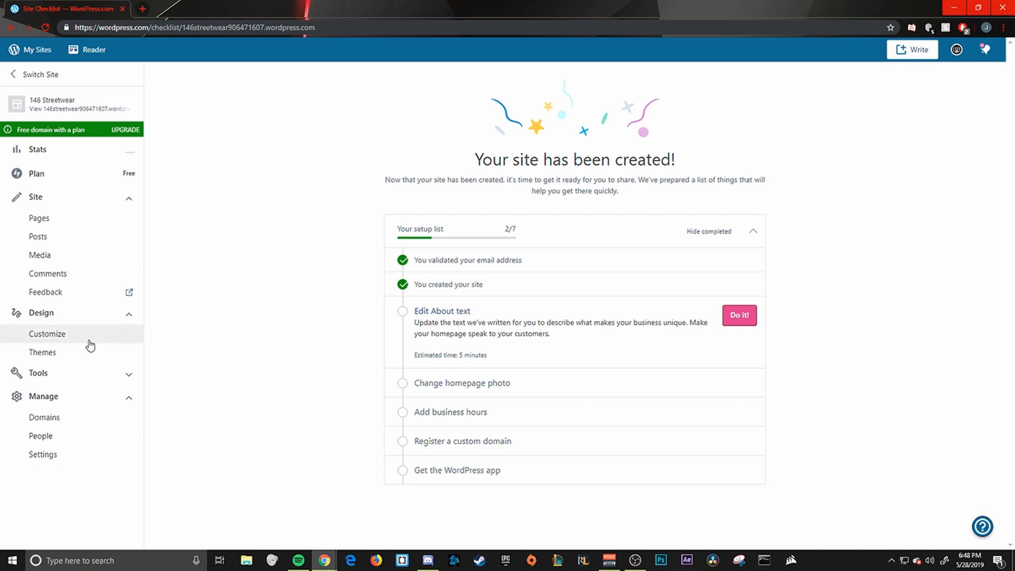
click(78, 353)
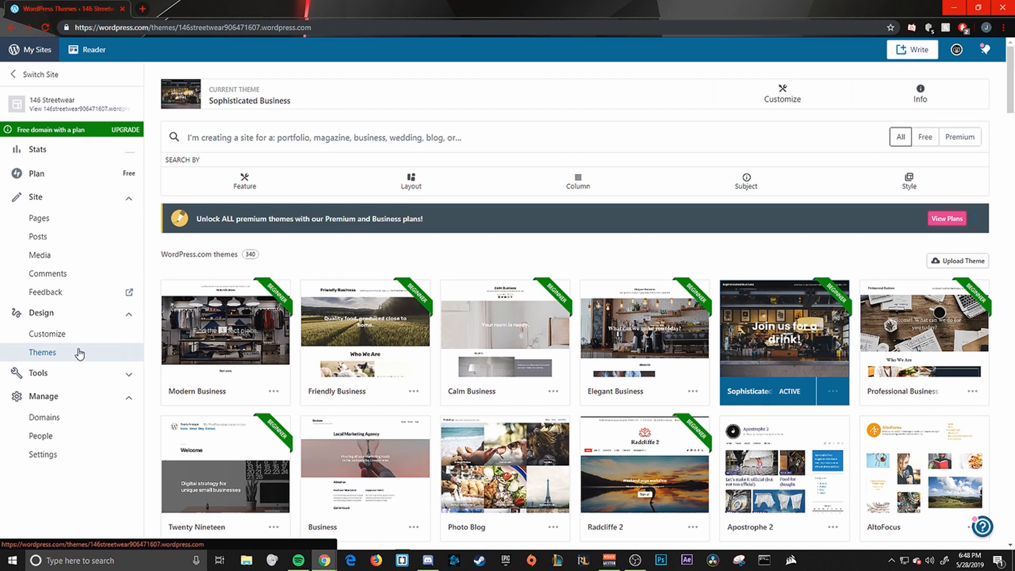
click(926, 142)
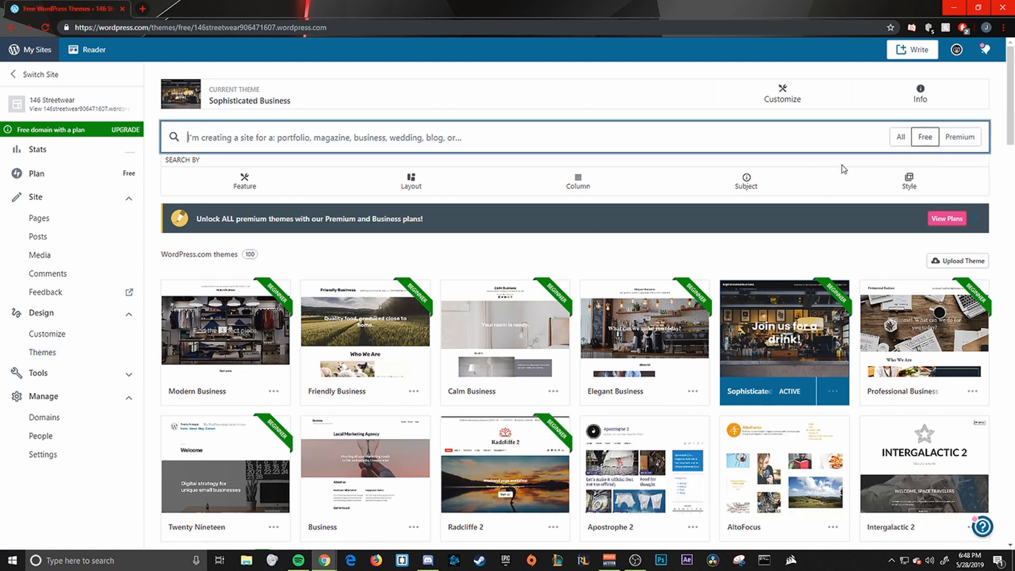
click(743, 181)
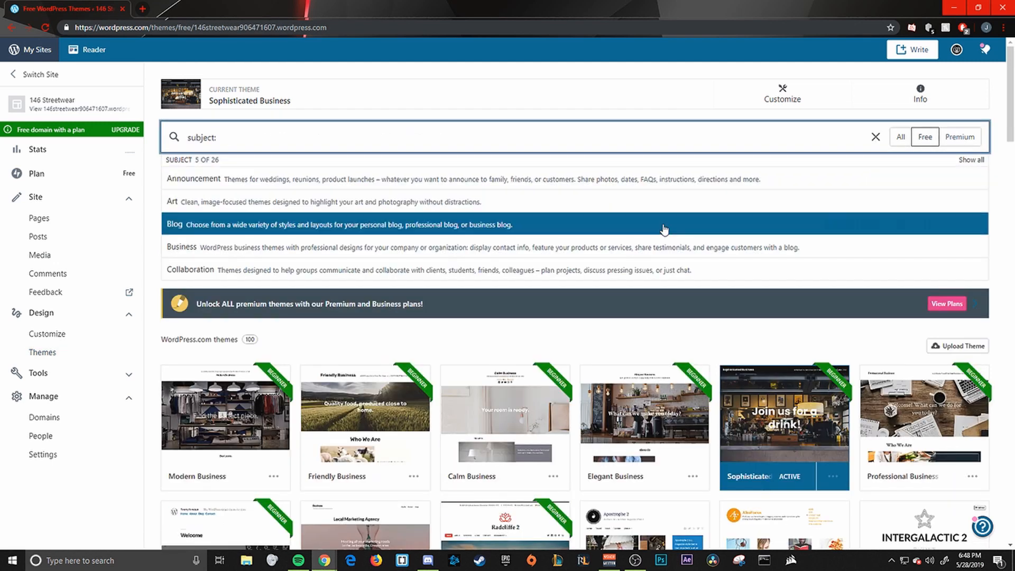
click(875, 138)
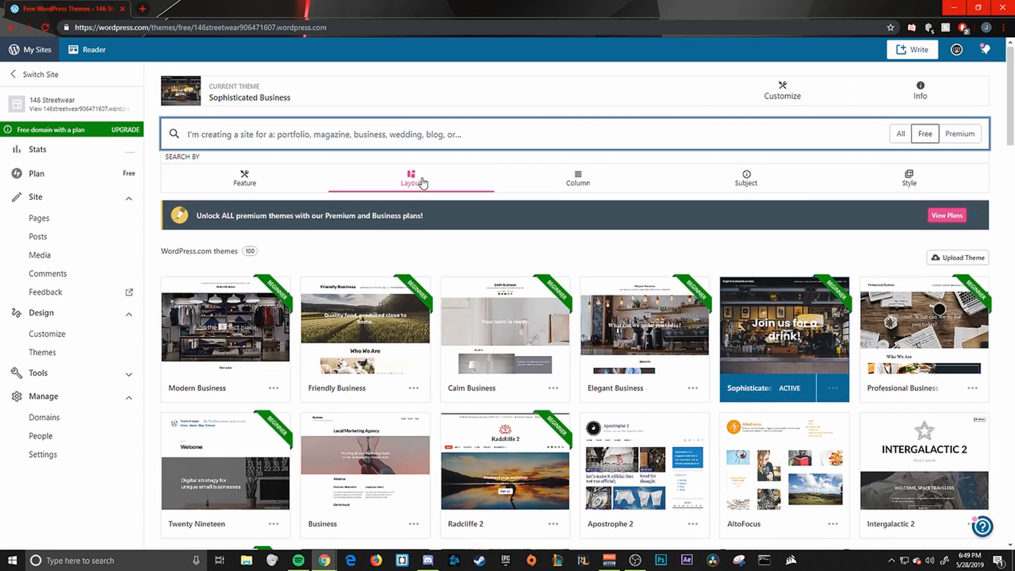
Browse the free theme gallery from start to end to compare the available designs, returning to the business themes.
scroll(421, 185, down, 3)
scroll(423, 183, down, 10)
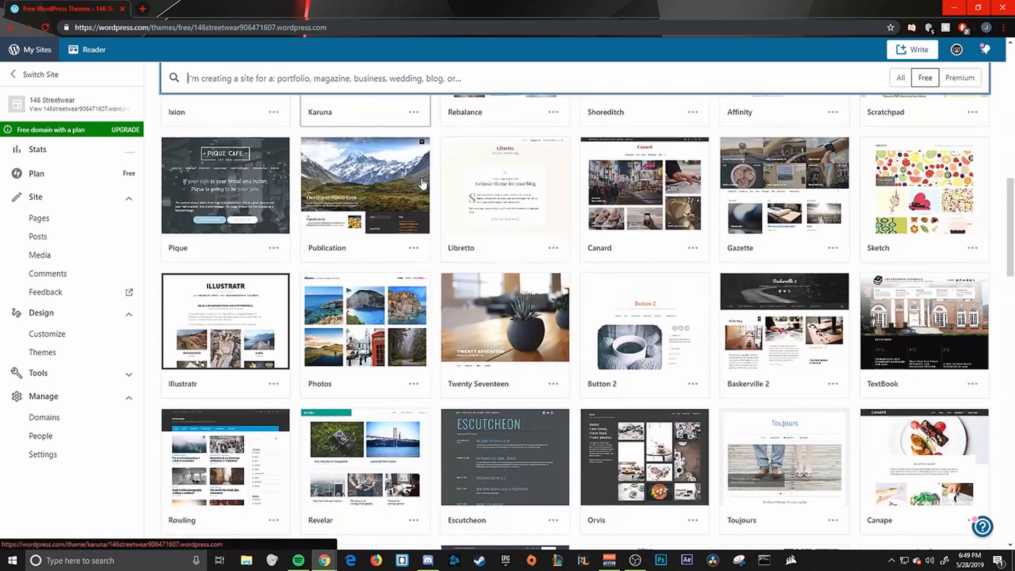
scroll(423, 184, down, 8)
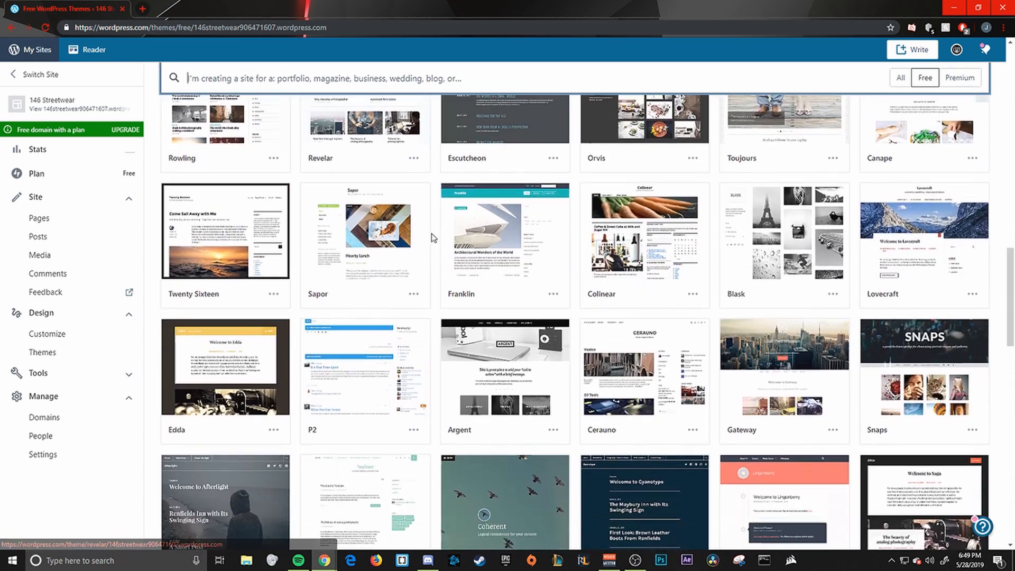
scroll(434, 237, down, 10)
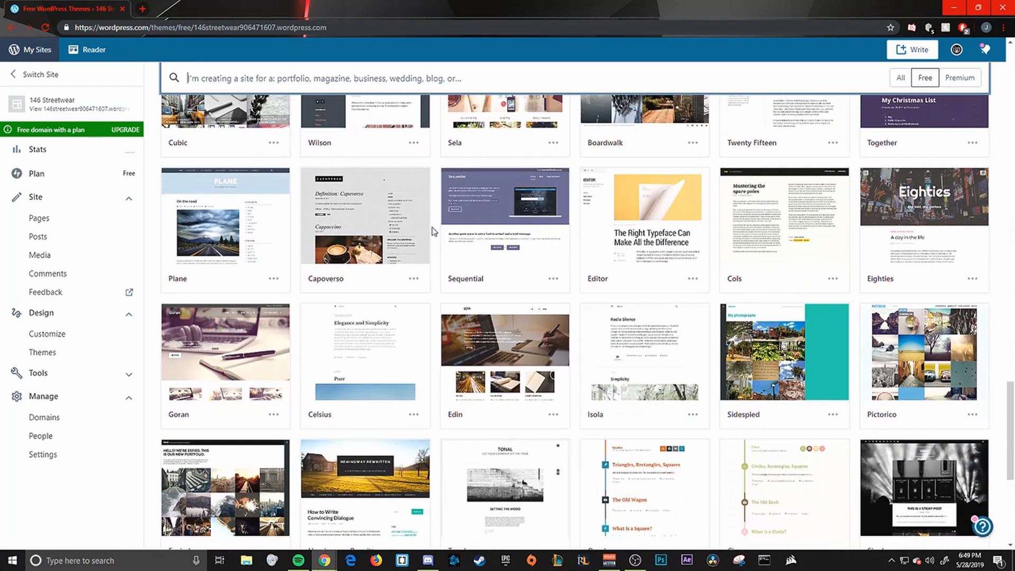
scroll(434, 231, down, 6)
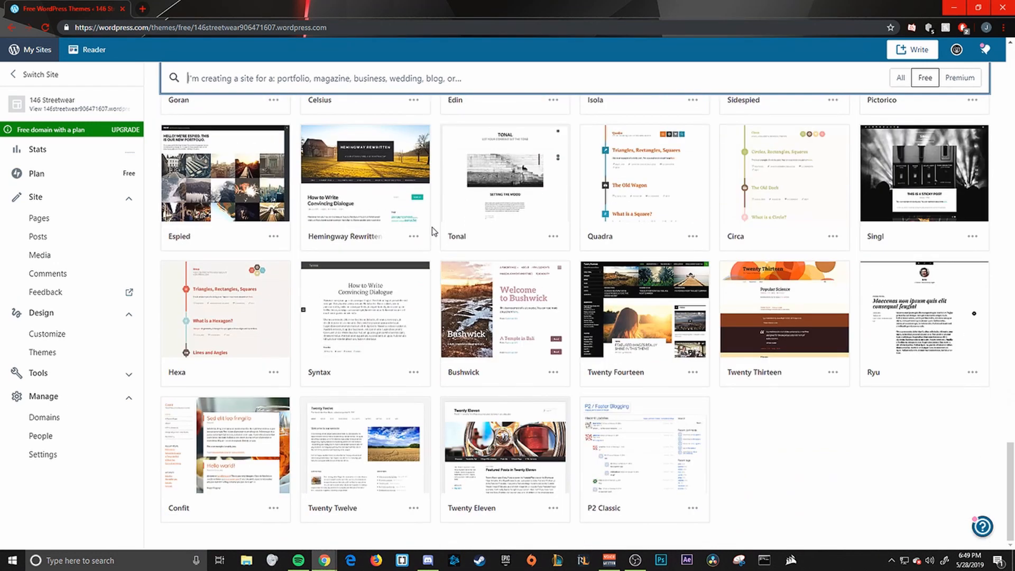
scroll(433, 231, up, 1)
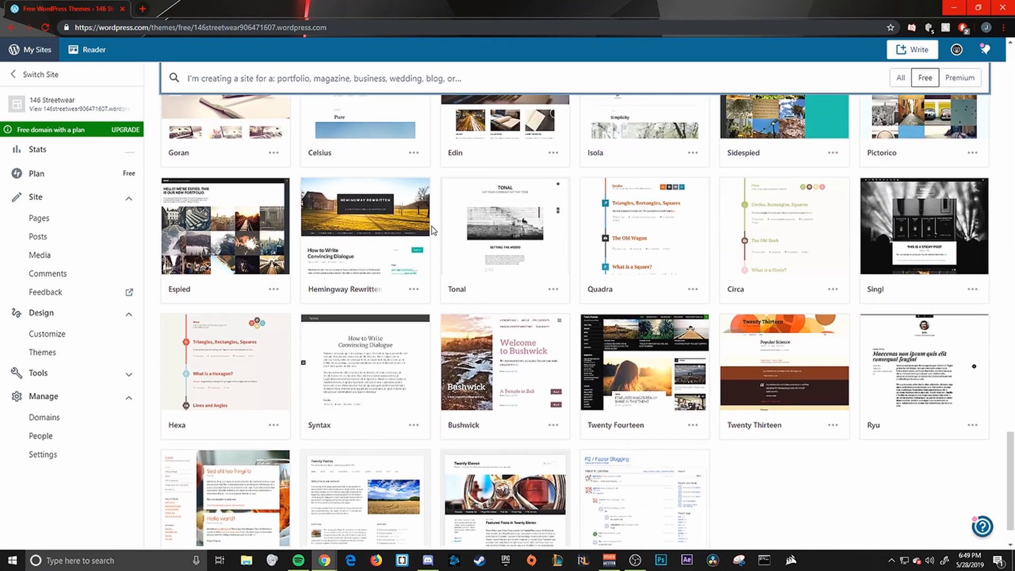
scroll(430, 230, up, 8)
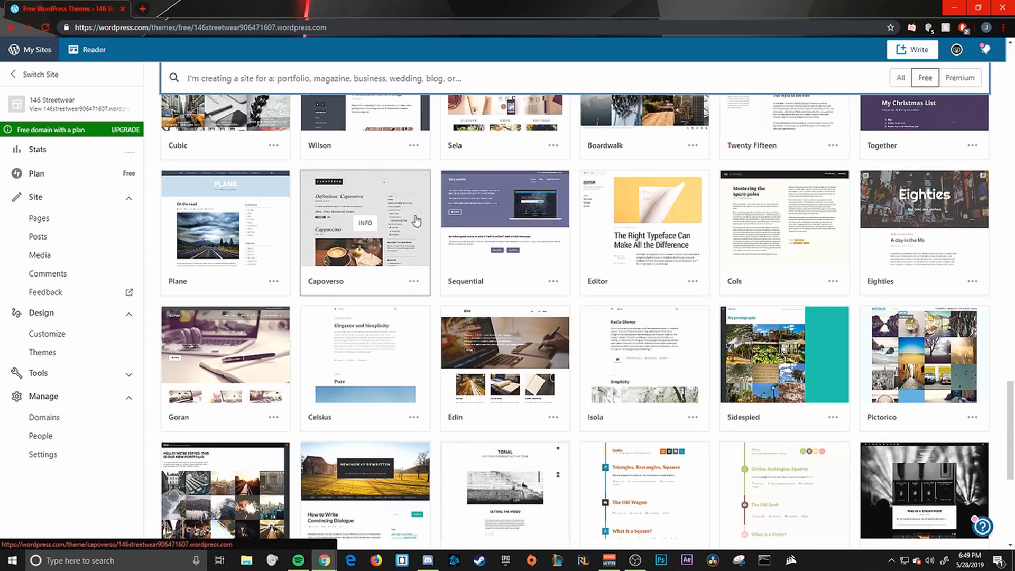
scroll(415, 219, up, 20)
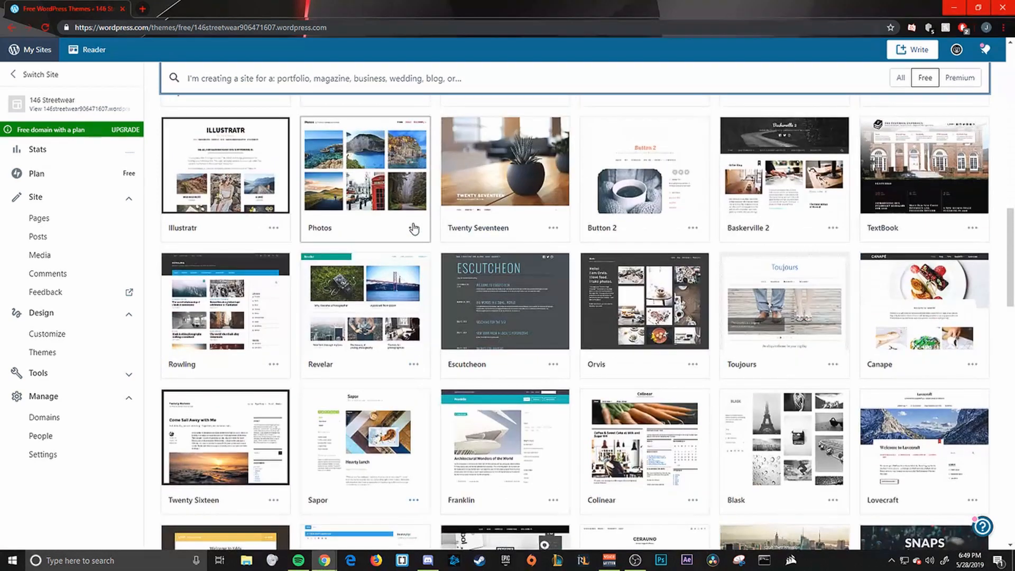
scroll(409, 228, up, 9)
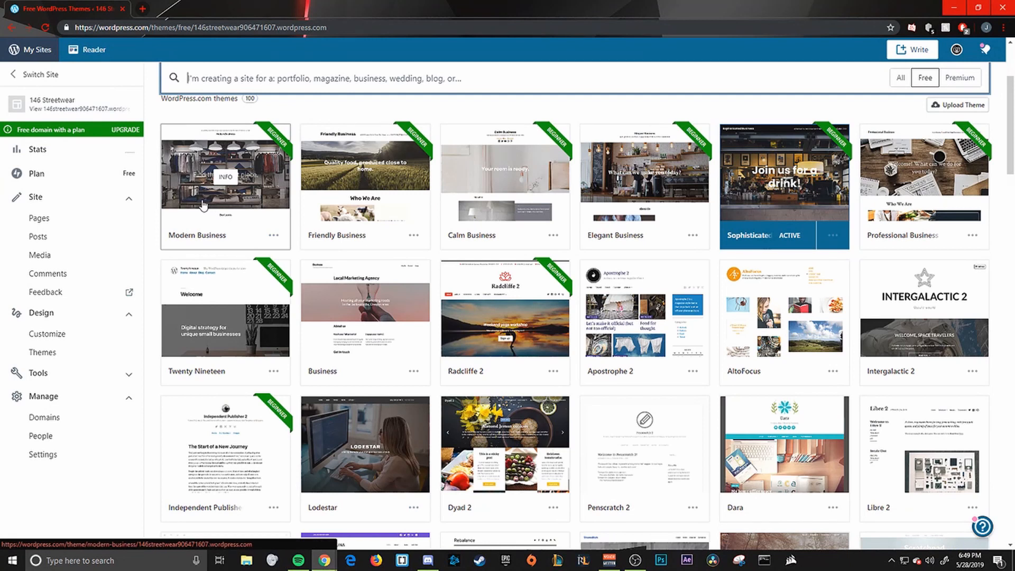
Open the Modern Business theme's details, look over its overview and preview, and activate the design.
click(204, 205)
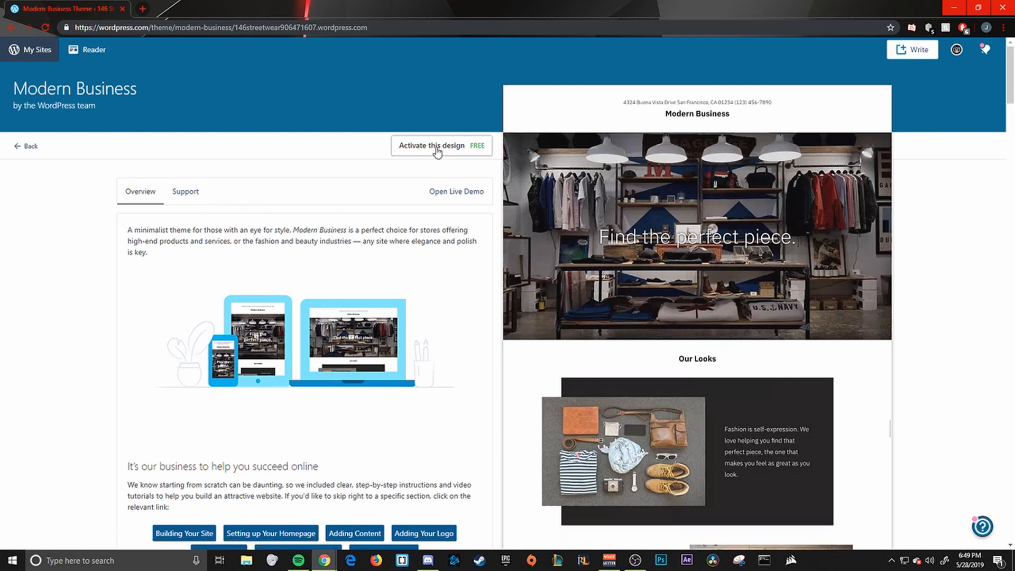
scroll(420, 159, down, 7)
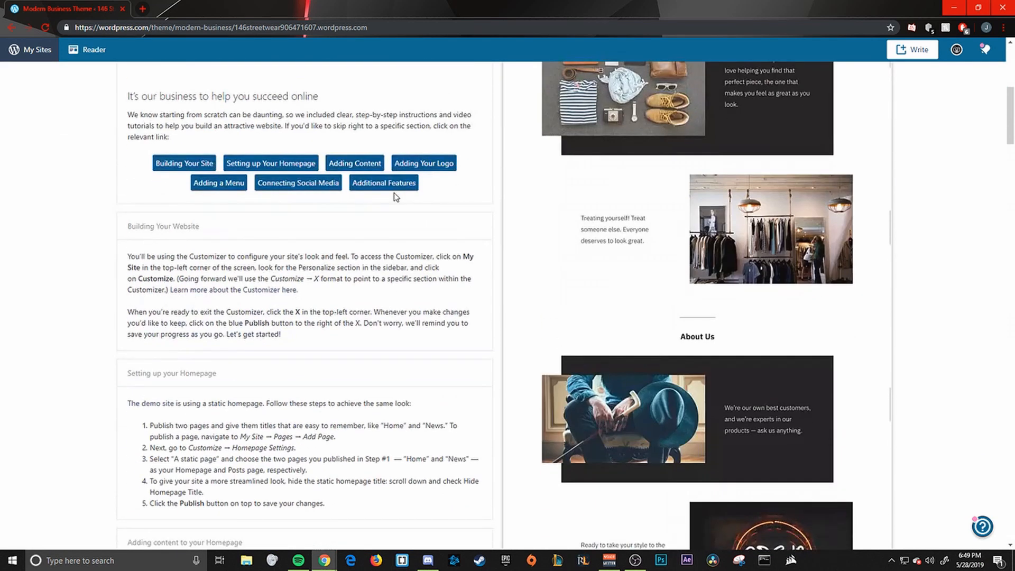
scroll(394, 196, down, 12)
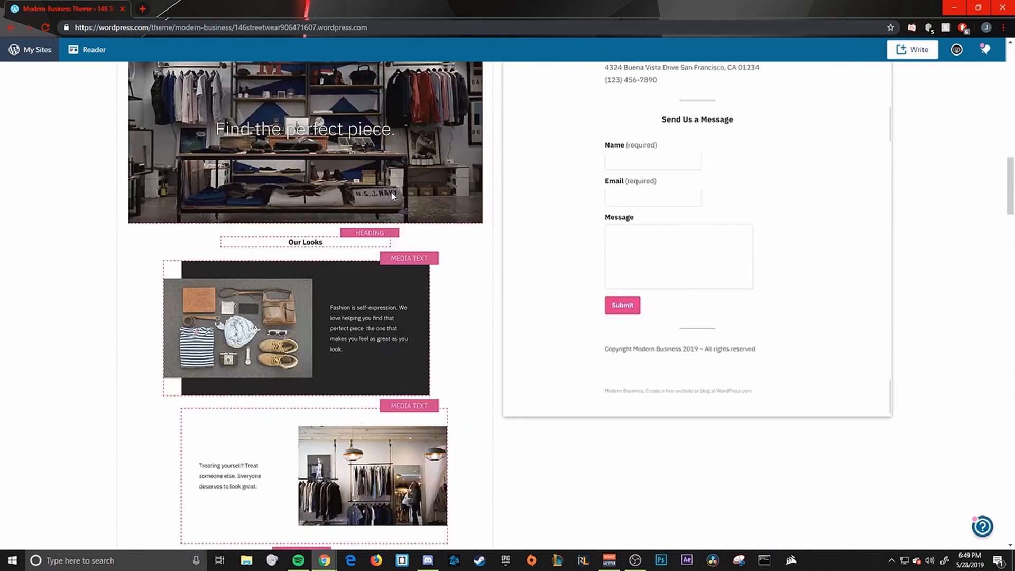
scroll(391, 195, up, 10)
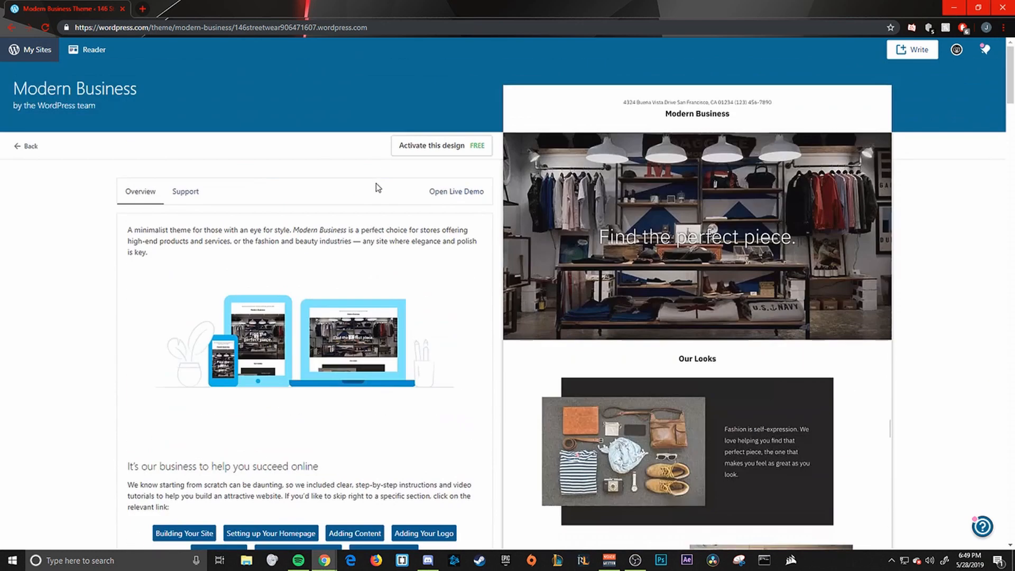
click(416, 152)
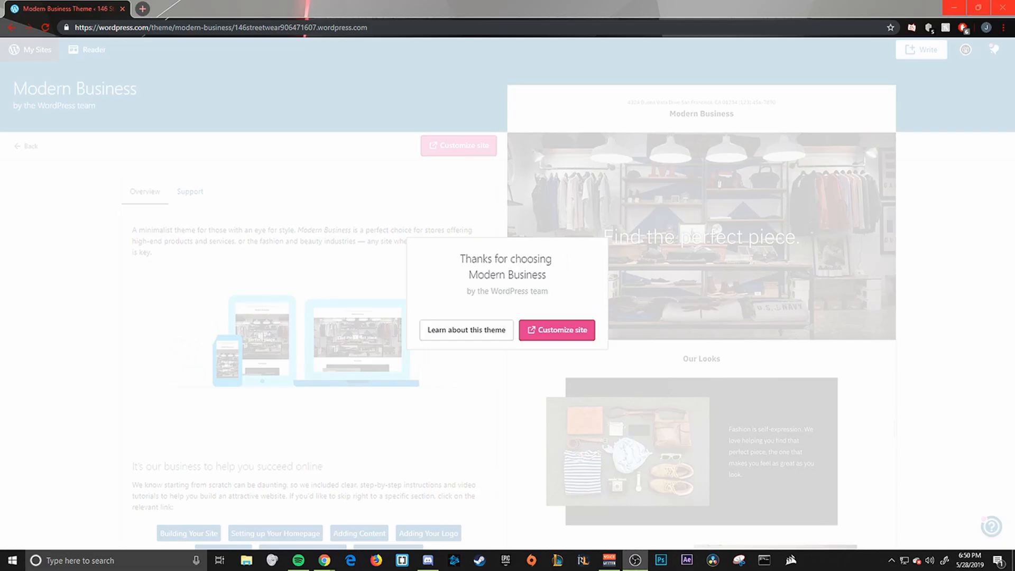
Open the customizer for the newly activated theme, then exit it to the site's dashboard.
click(574, 332)
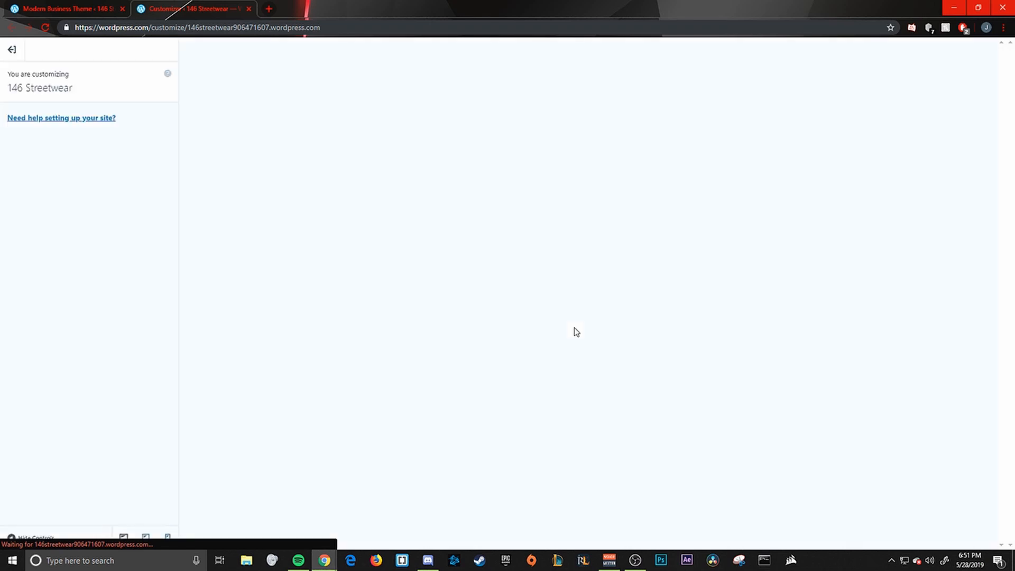
click(46, 8)
click(180, 9)
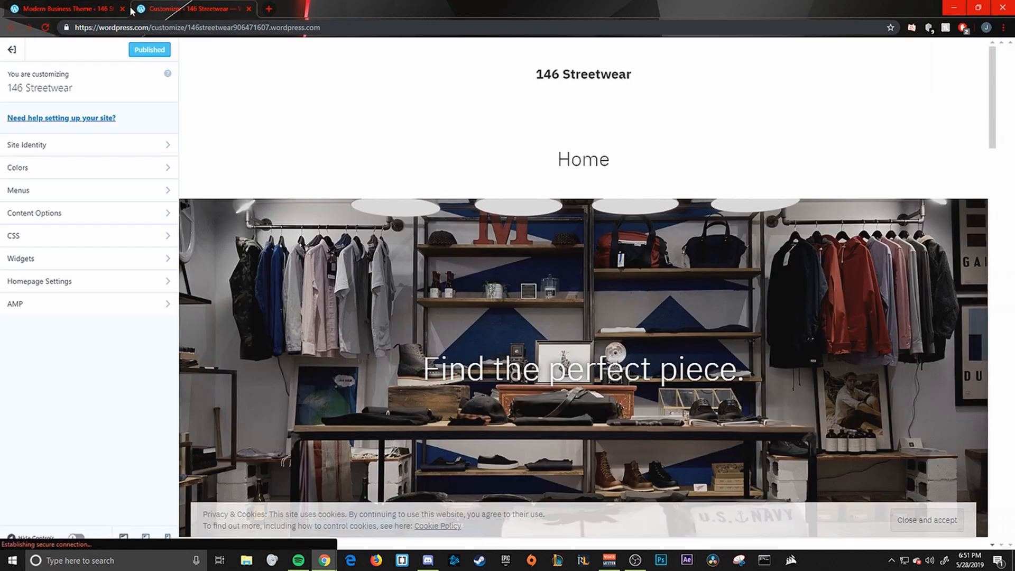
click(13, 51)
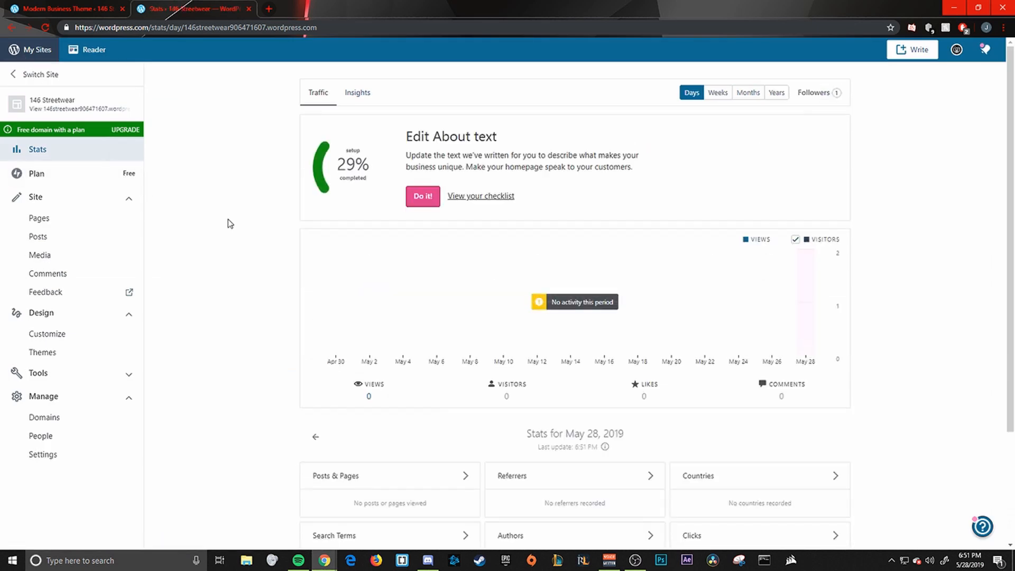
Open the customizer from the site dashboard and look over the Site Identity settings.
click(60, 341)
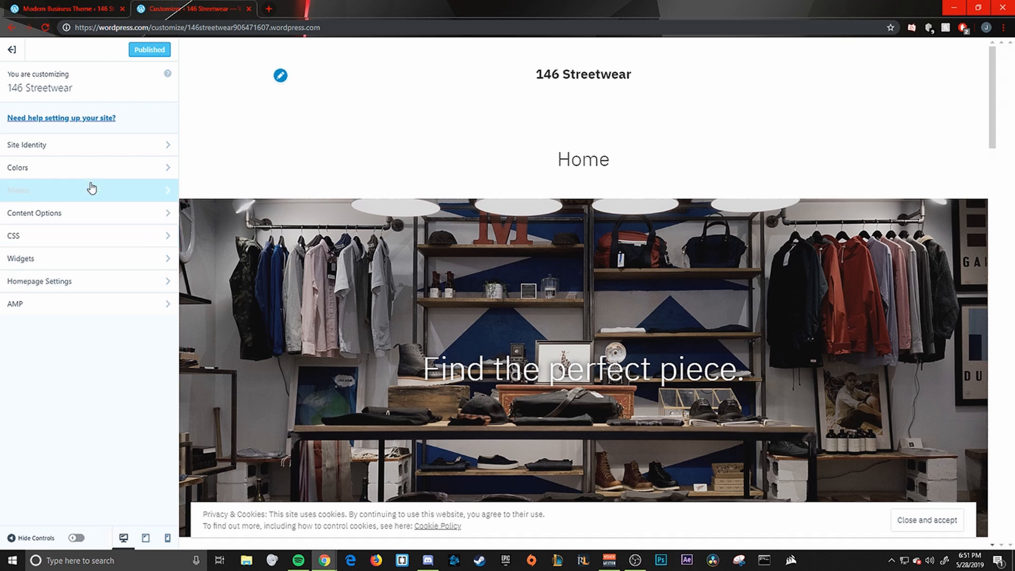
click(106, 150)
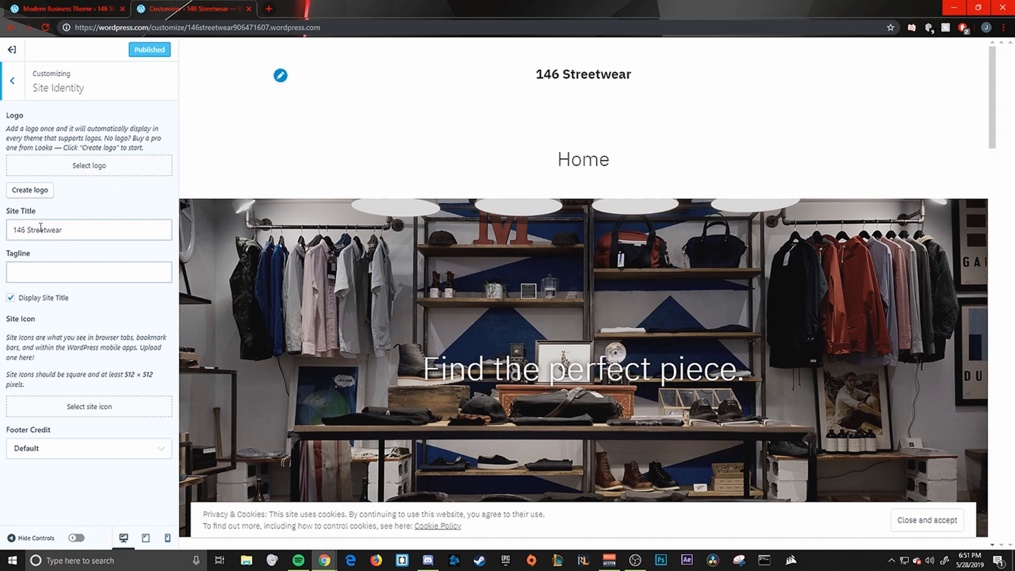
click(12, 80)
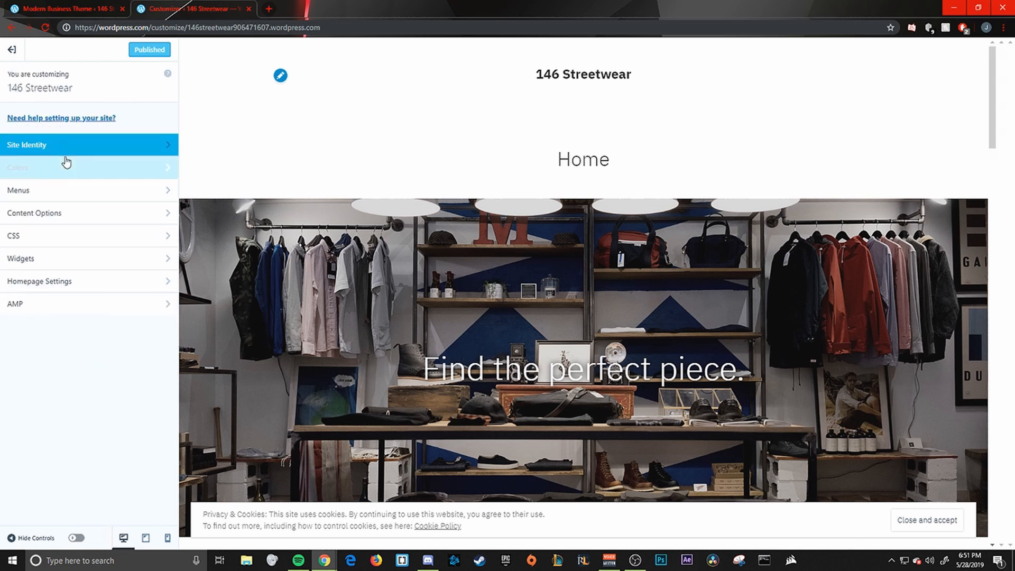
Try a custom magenta-purple primary color for the site and check its effect in the page preview.
click(71, 173)
scroll(320, 286, down, 5)
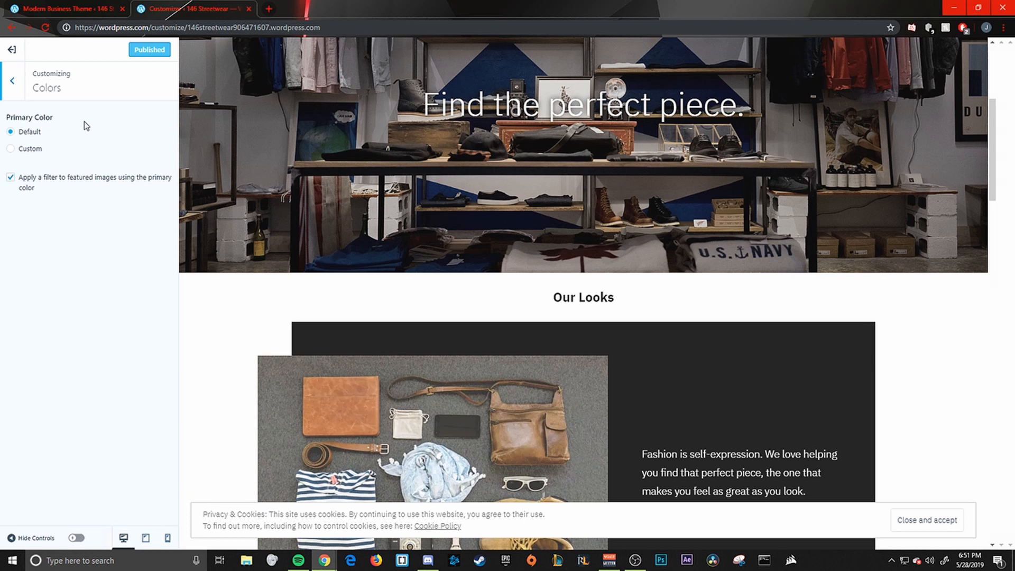
click(11, 150)
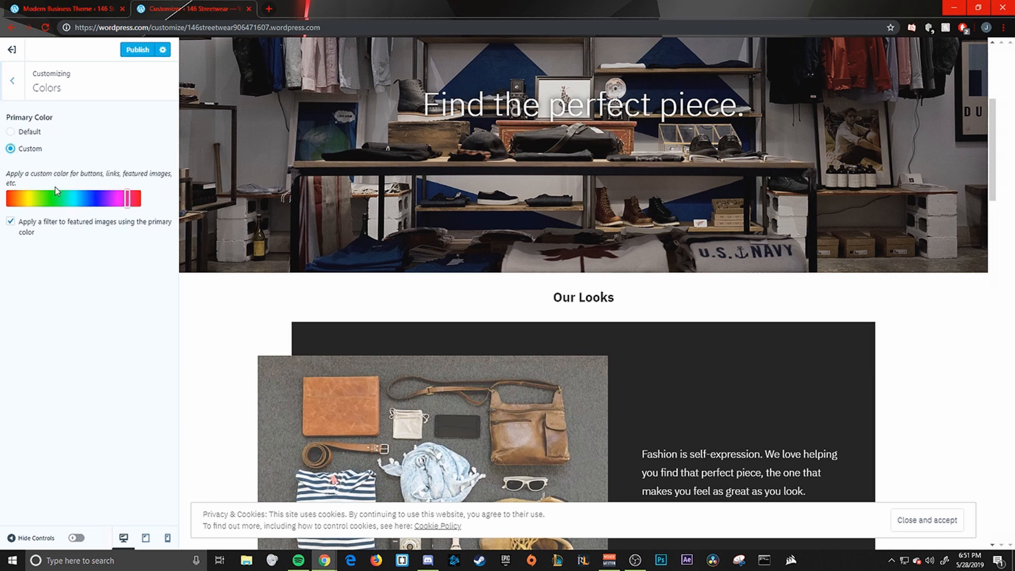
drag(48, 200, 124, 201)
scroll(317, 281, down, 8)
scroll(328, 291, up, 13)
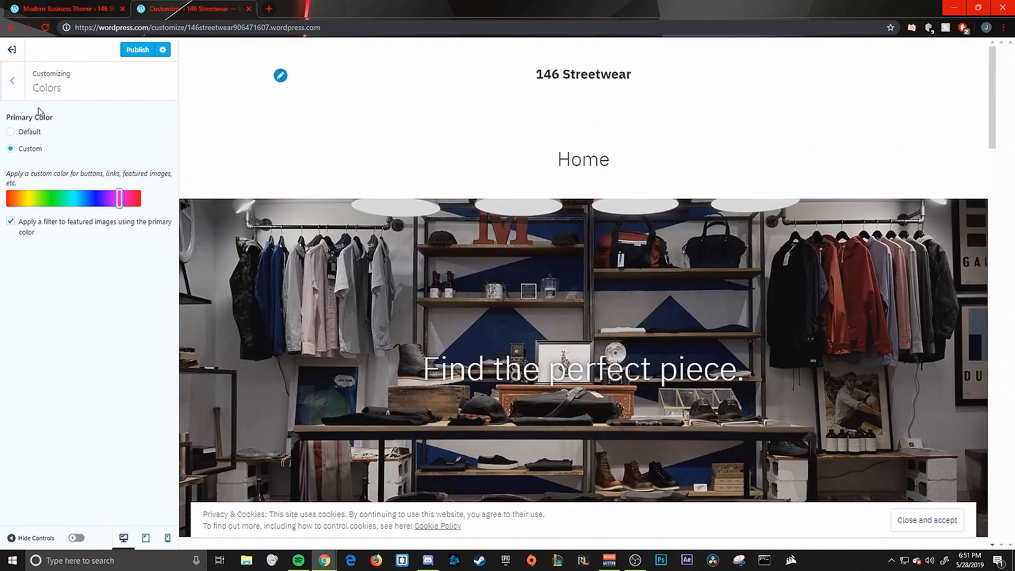
click(20, 83)
Look over the site's Menus settings, including the Primary menu's items and locations.
click(102, 199)
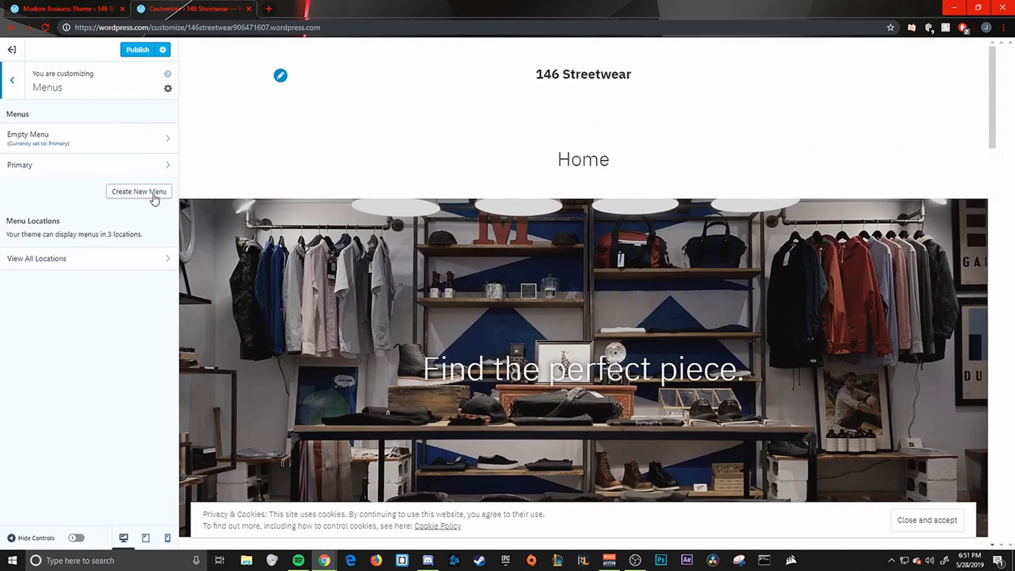
scroll(302, 229, down, 8)
scroll(303, 229, up, 8)
scroll(299, 231, down, 10)
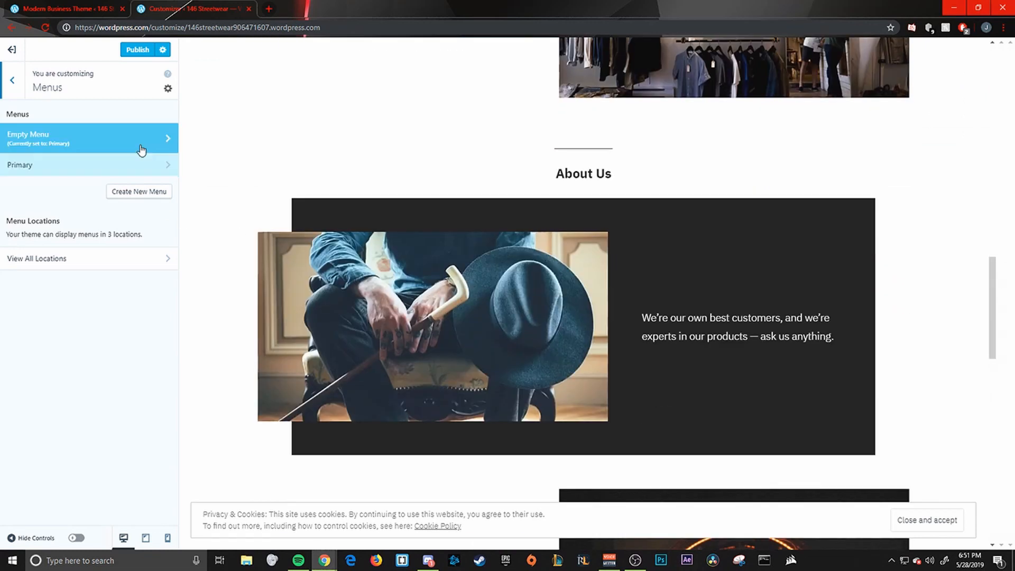
click(170, 165)
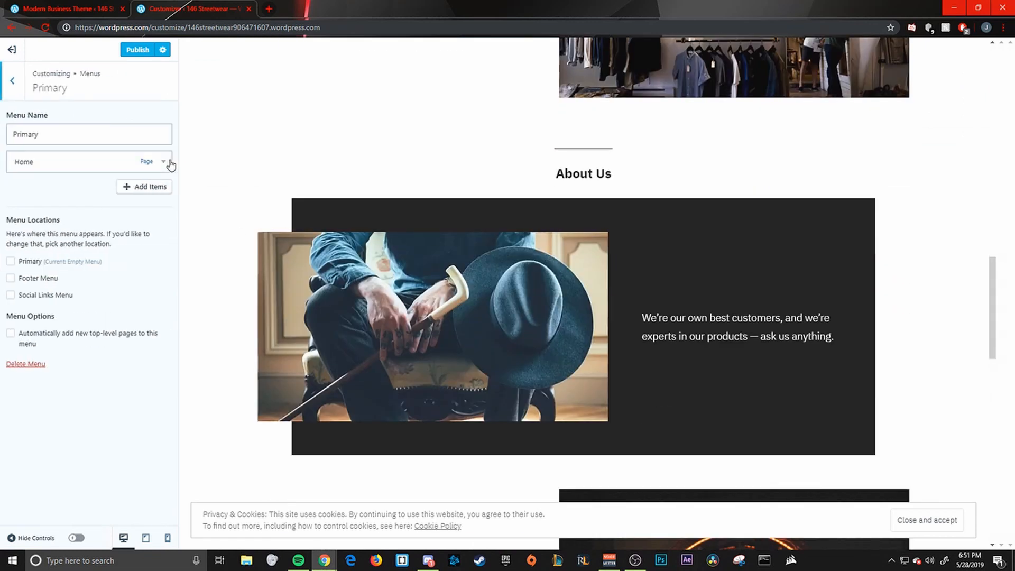
click(18, 84)
click(15, 84)
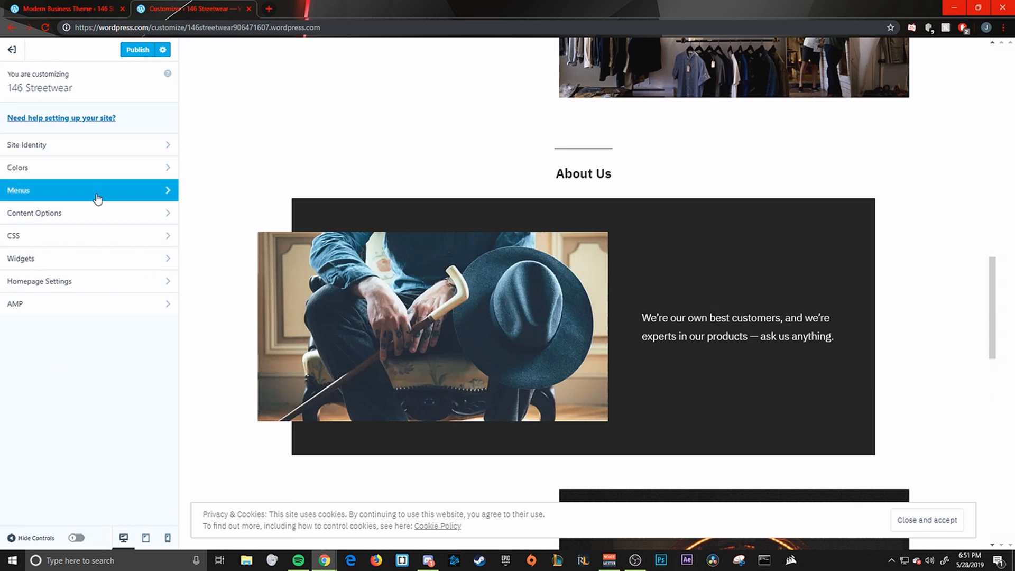
Review the Content Options for blog display, post details and featured images, and check the CSS section.
click(162, 216)
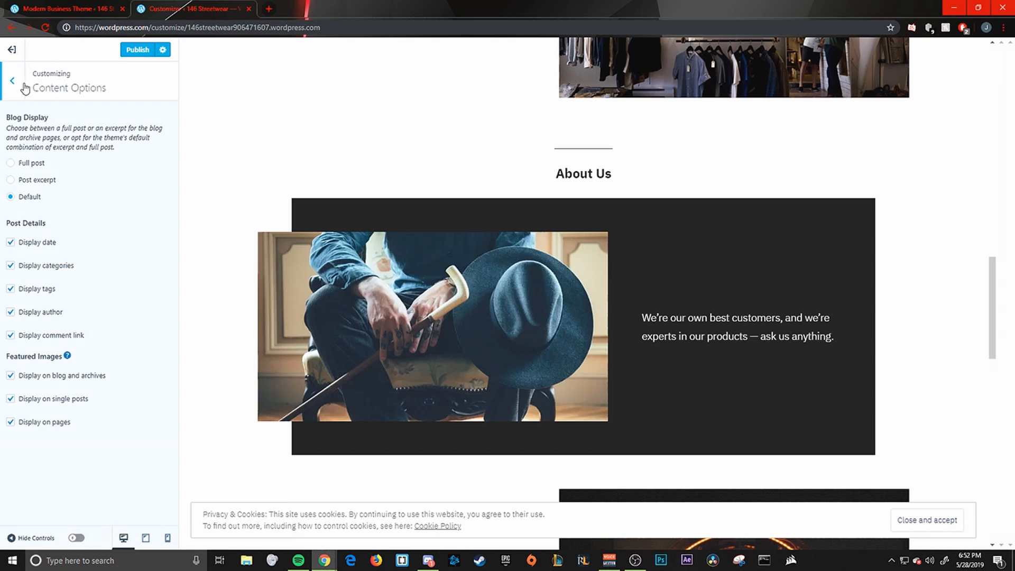
click(21, 83)
click(165, 236)
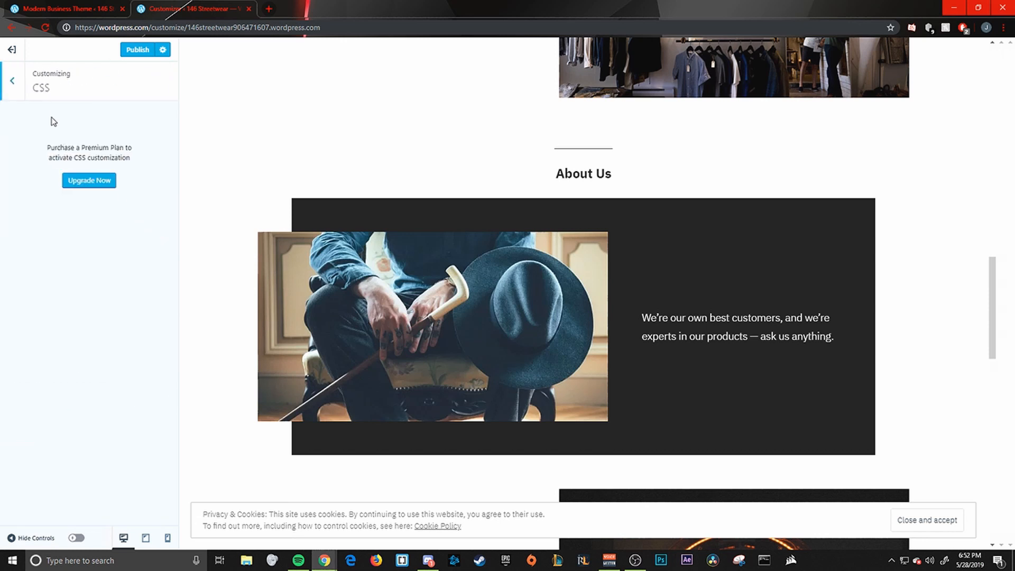
click(15, 99)
Browse the widgets available for the site's footer without adding any.
click(134, 258)
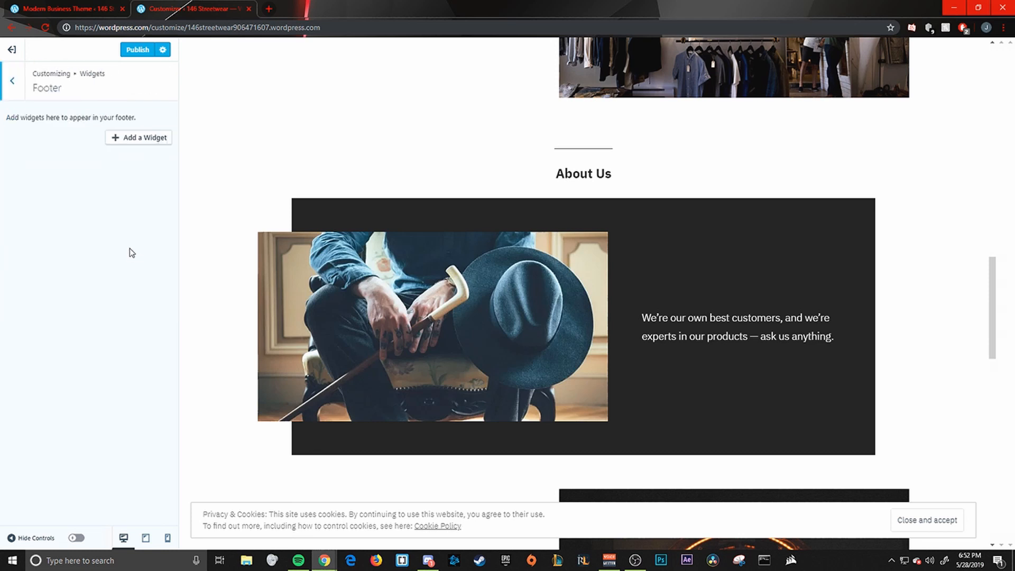
click(126, 140)
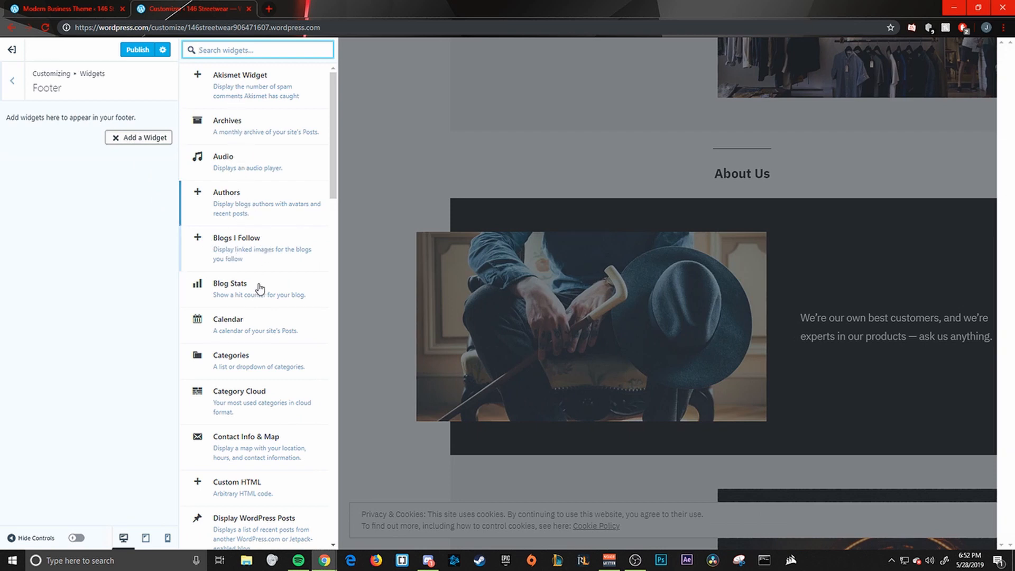
scroll(256, 285, down, 10)
scroll(254, 274, down, 10)
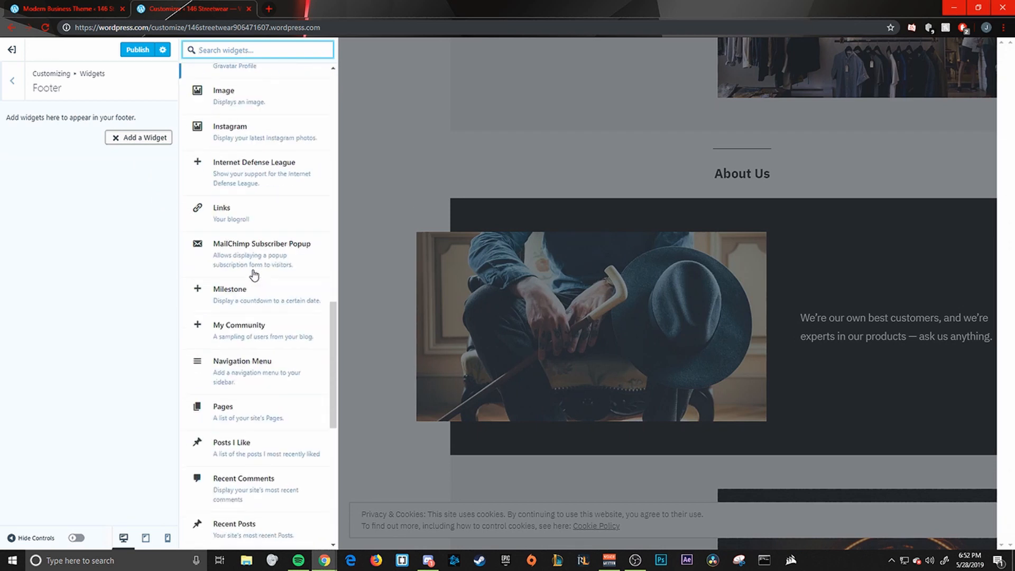
click(11, 79)
click(12, 80)
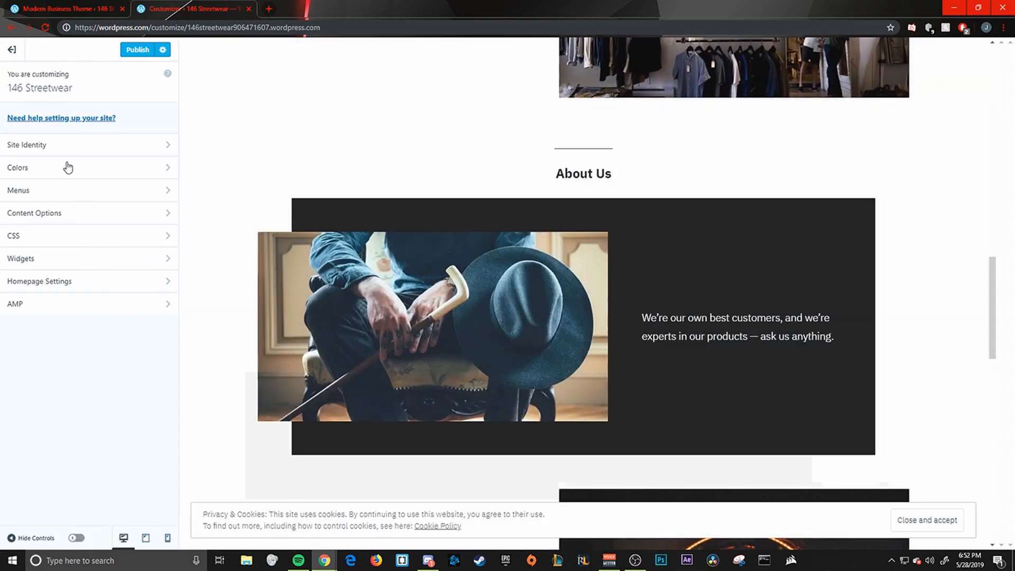
Review the Homepage Settings, then leave the customizer without publishing and return to the site's dashboard.
click(135, 286)
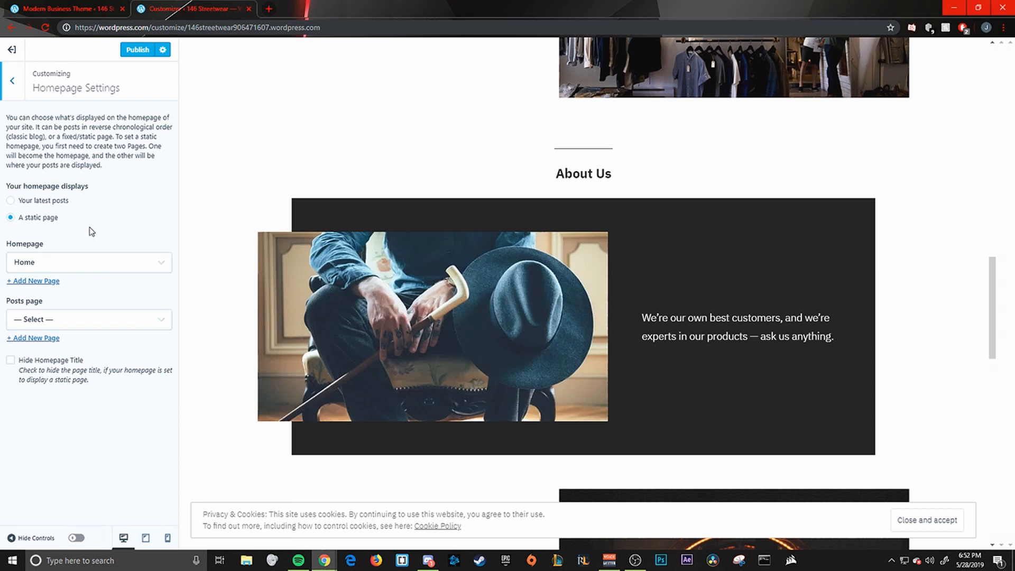
click(23, 89)
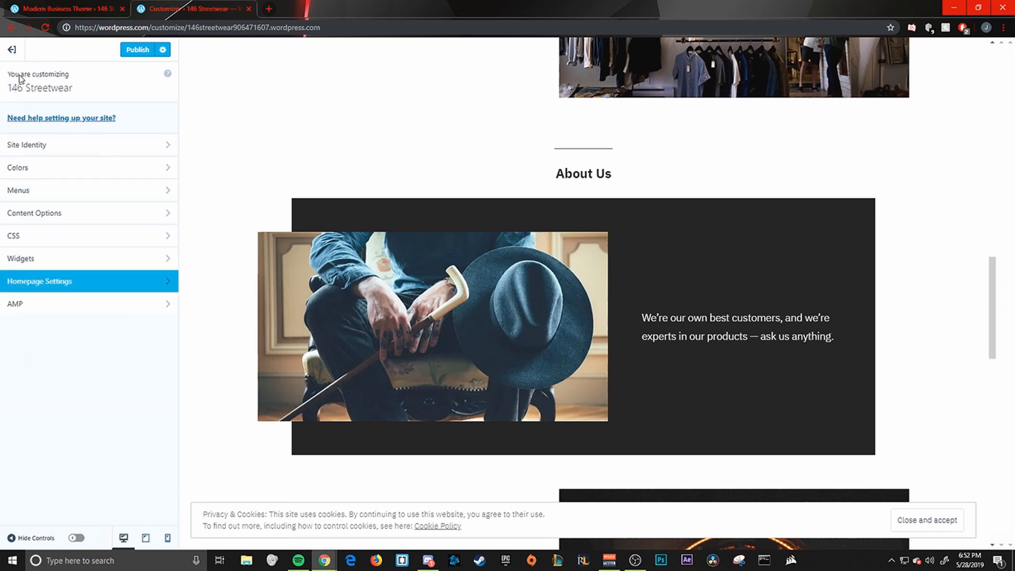
click(12, 49)
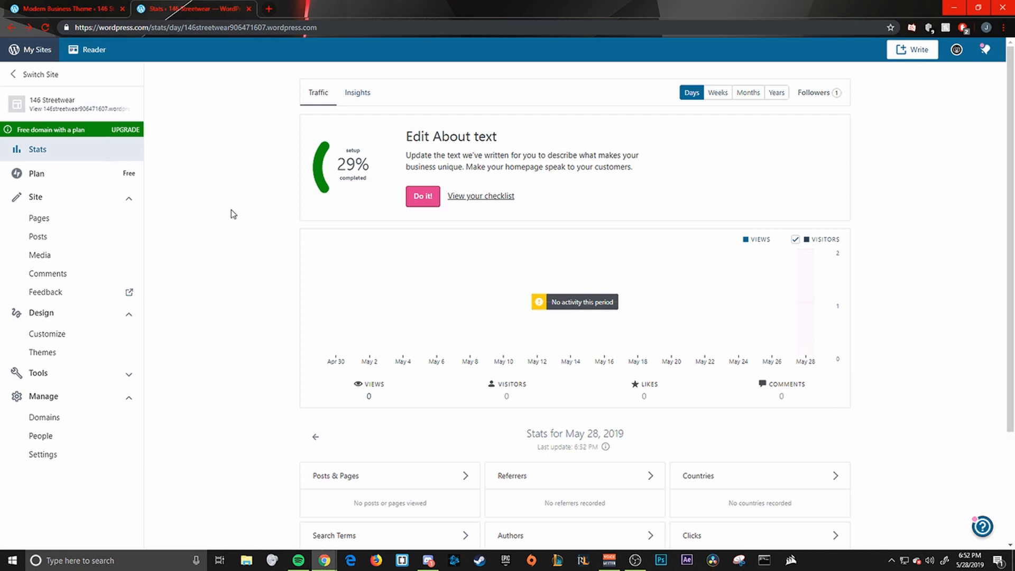
Open the site's Home page for editing and change the cover image's text to "Find the outfit just right for you.".
click(52, 221)
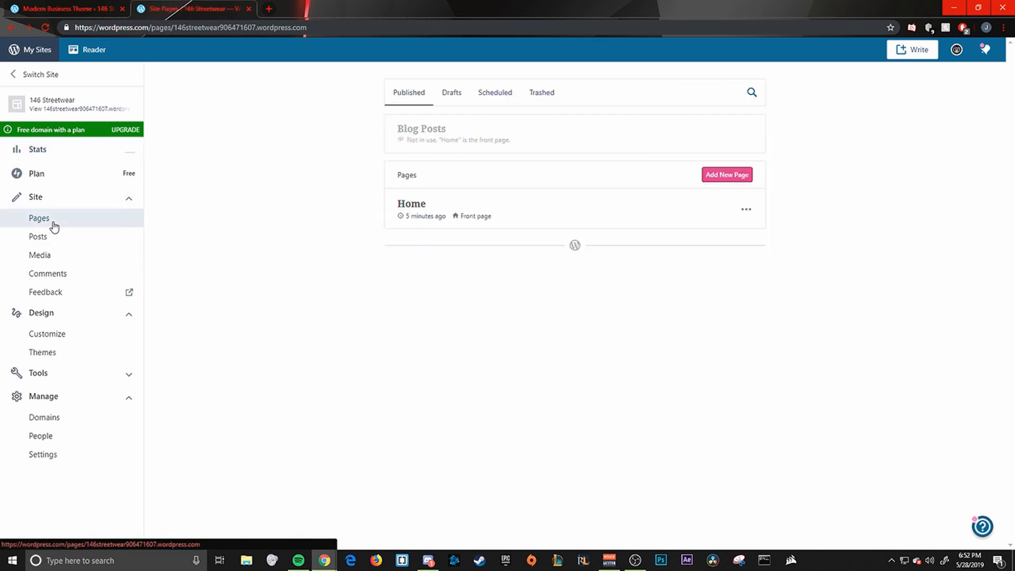
click(411, 205)
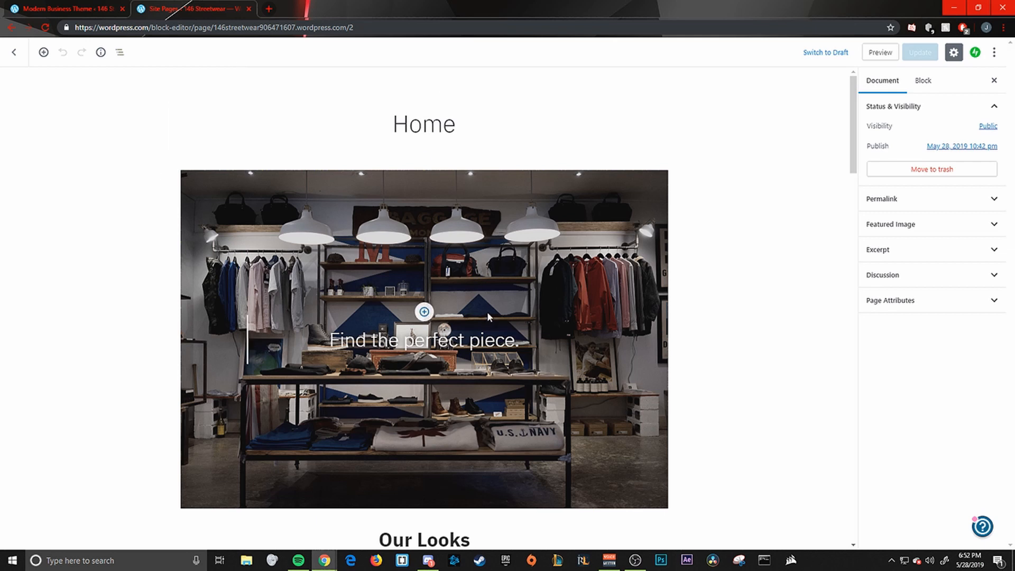
drag(521, 341, 329, 341)
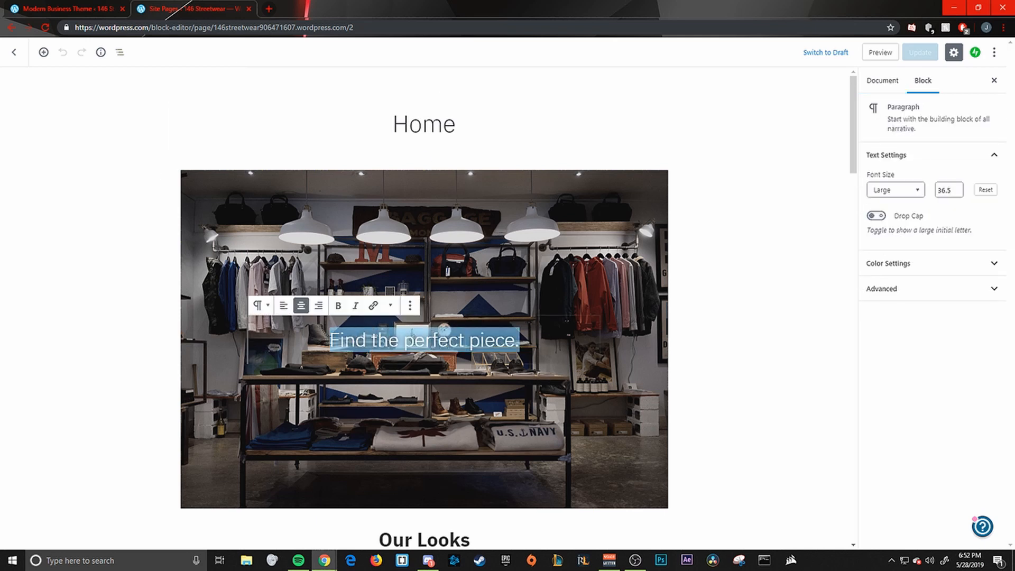
text(Find the outs)
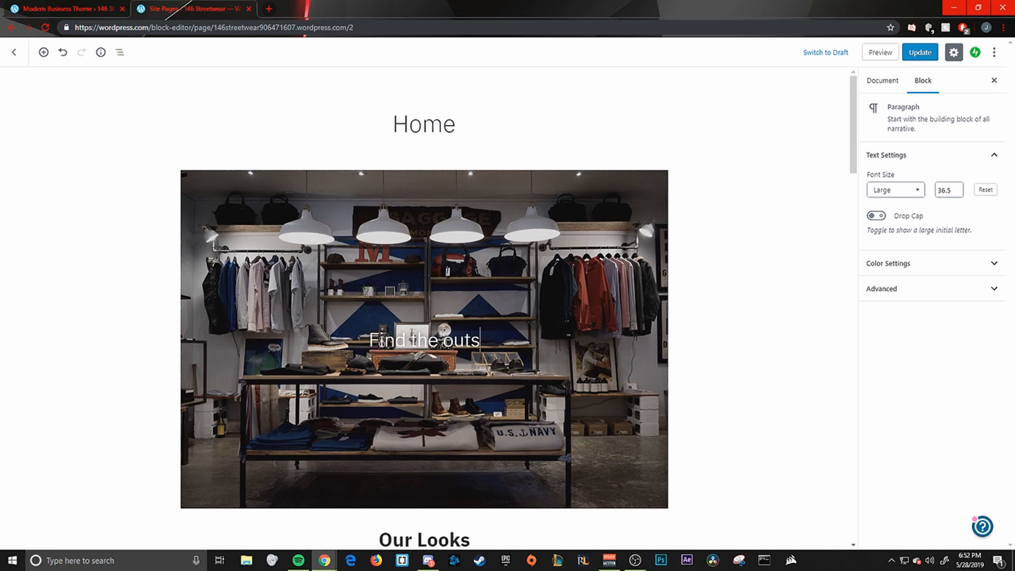
key(BackSpace)
text(fit just )
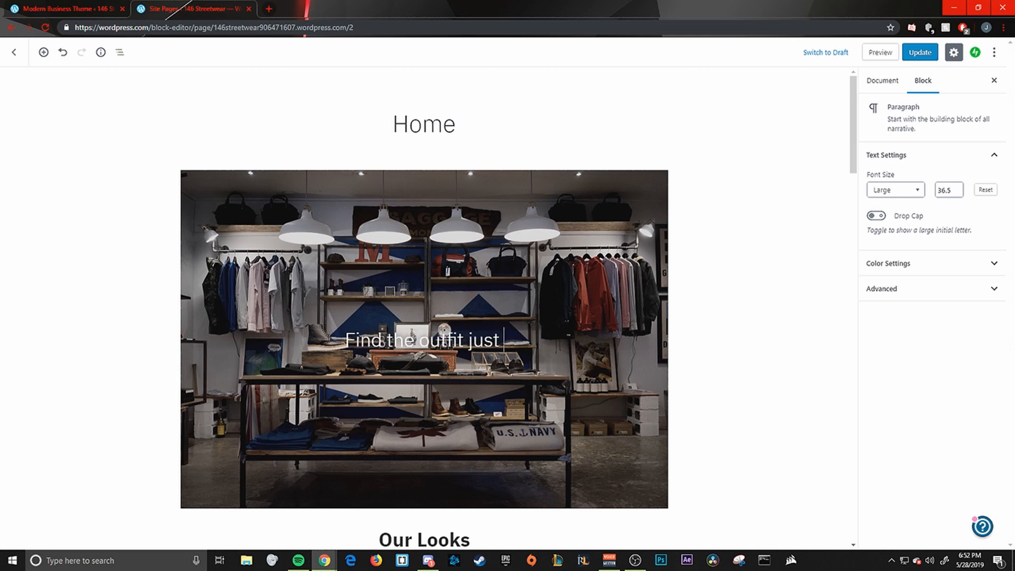
text(right for you.)
Change the "Our Looks" heading below the cover image to "How We Find The Perfect Fit".
scroll(328, 339, down, 6)
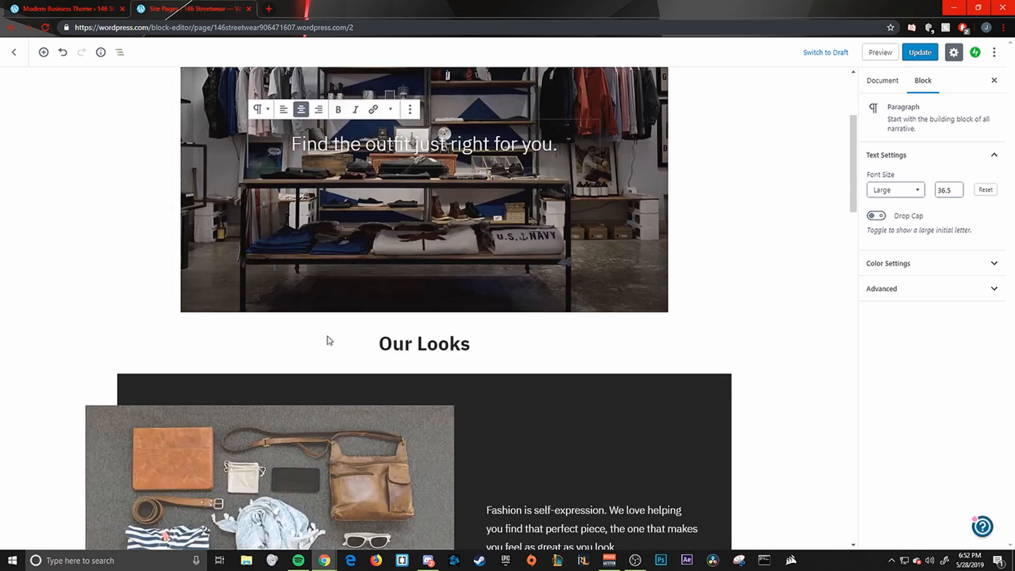
click(423, 224)
drag(481, 223, 357, 217)
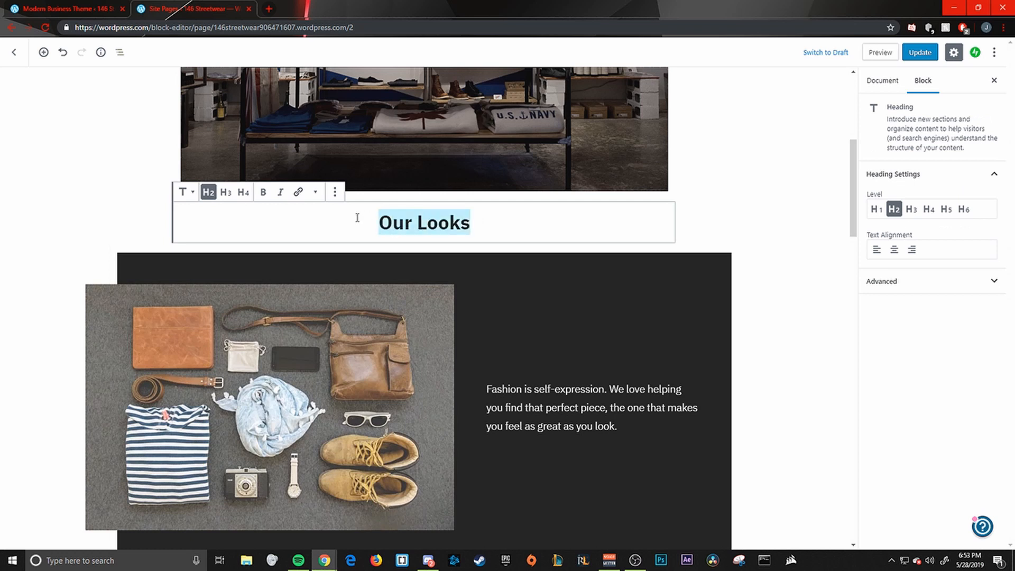
text(How We Find)
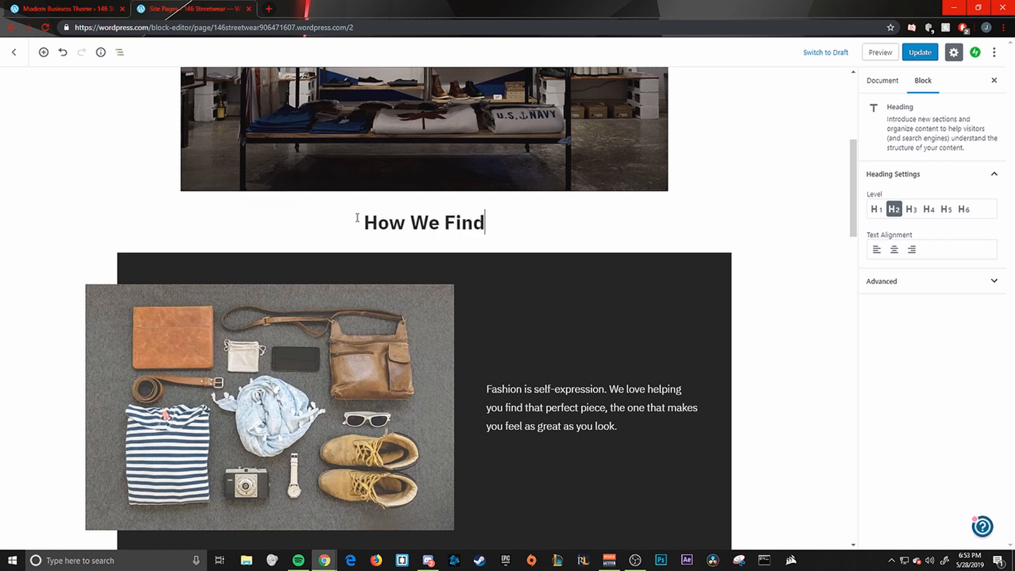
text( The Perfe)
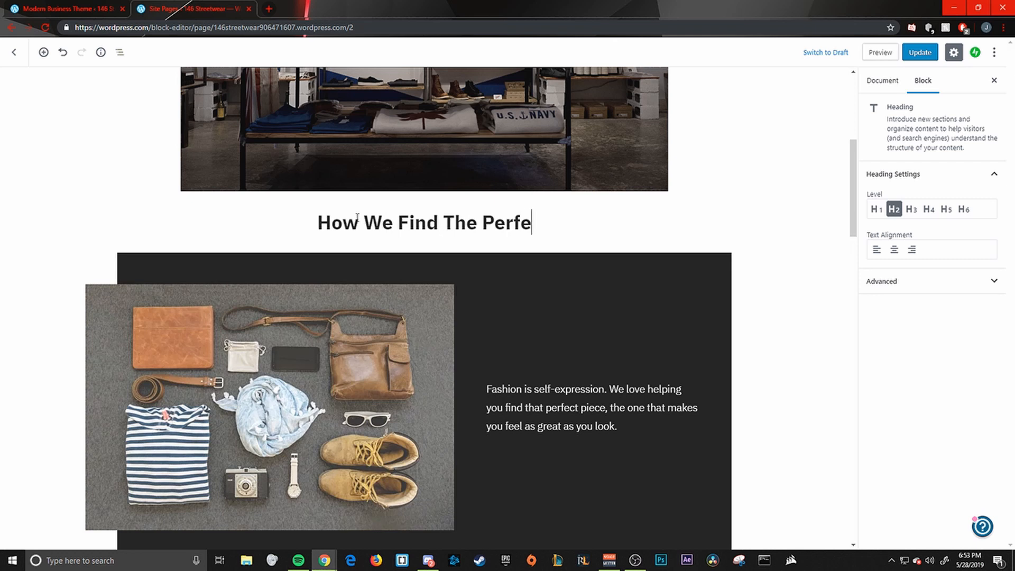
text(ct Fit)
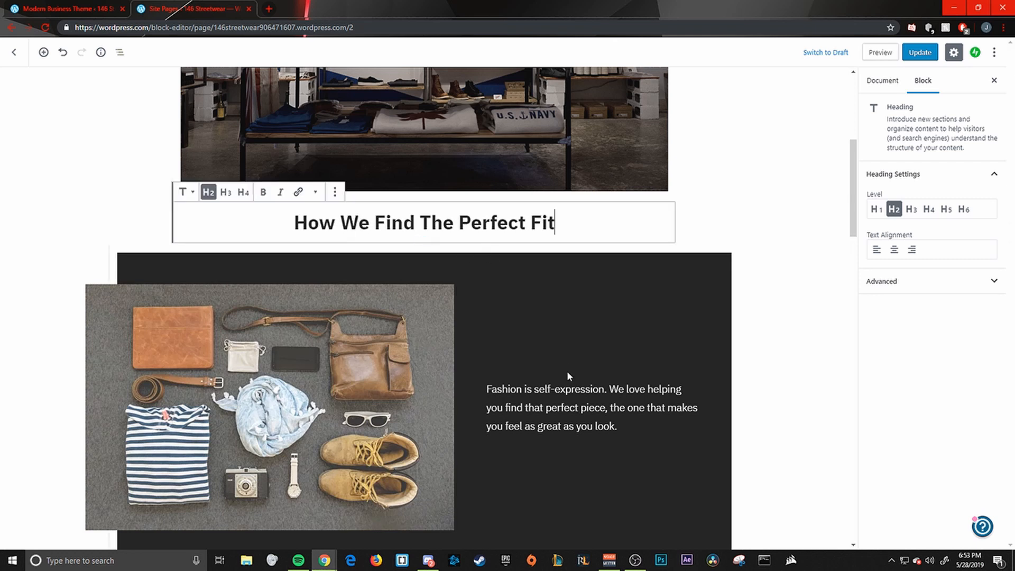
Try level H4 on the "How We Find The Perfect Fit" heading, return it to H2 and view its advanced settings.
click(575, 426)
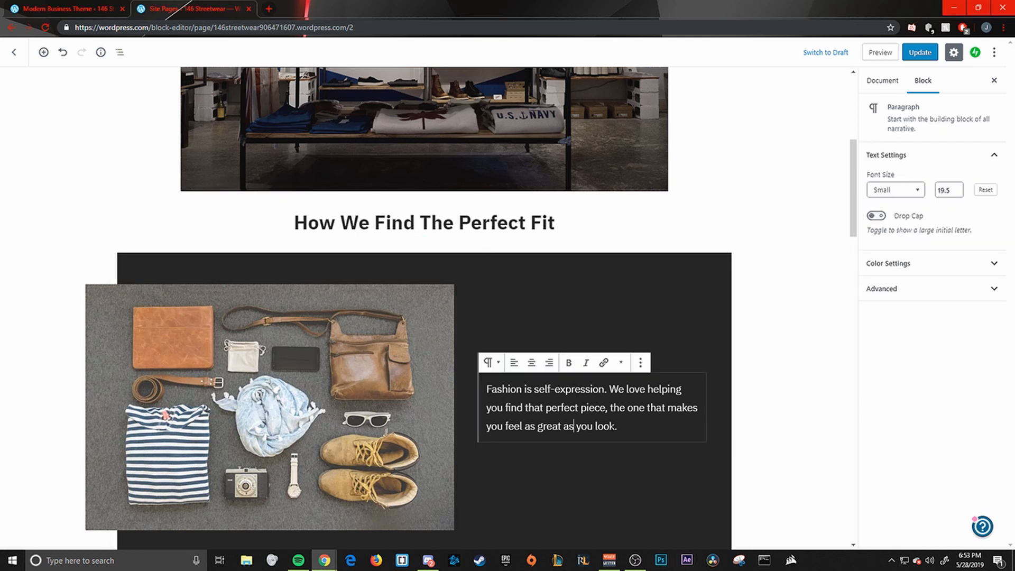
click(550, 222)
drag(555, 222, 294, 222)
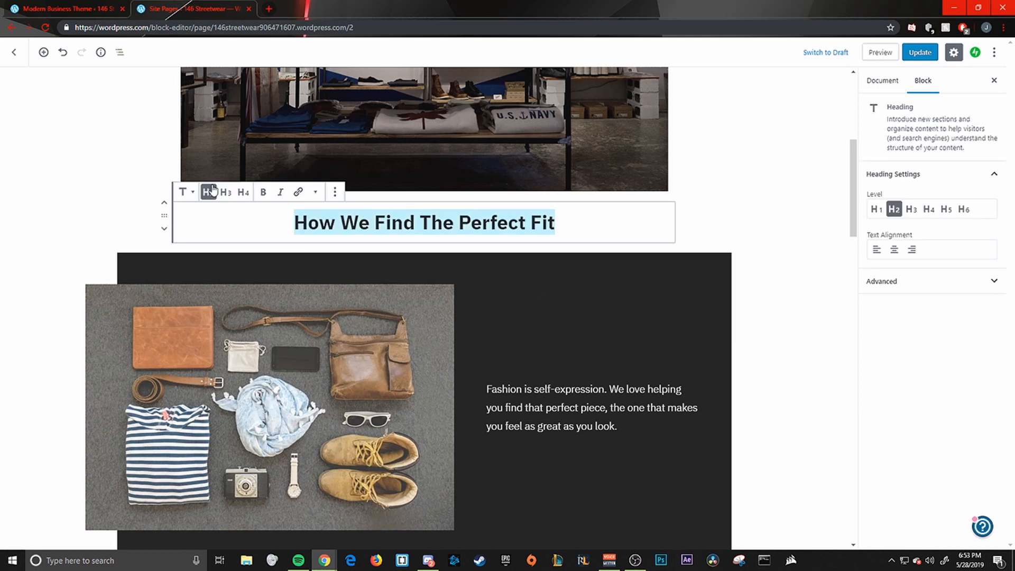
click(243, 192)
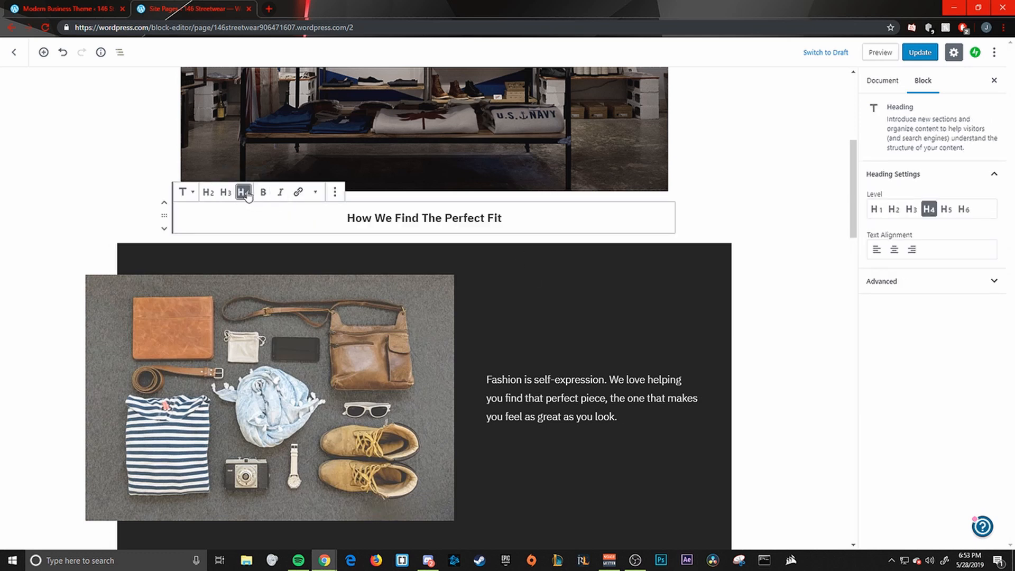
click(209, 192)
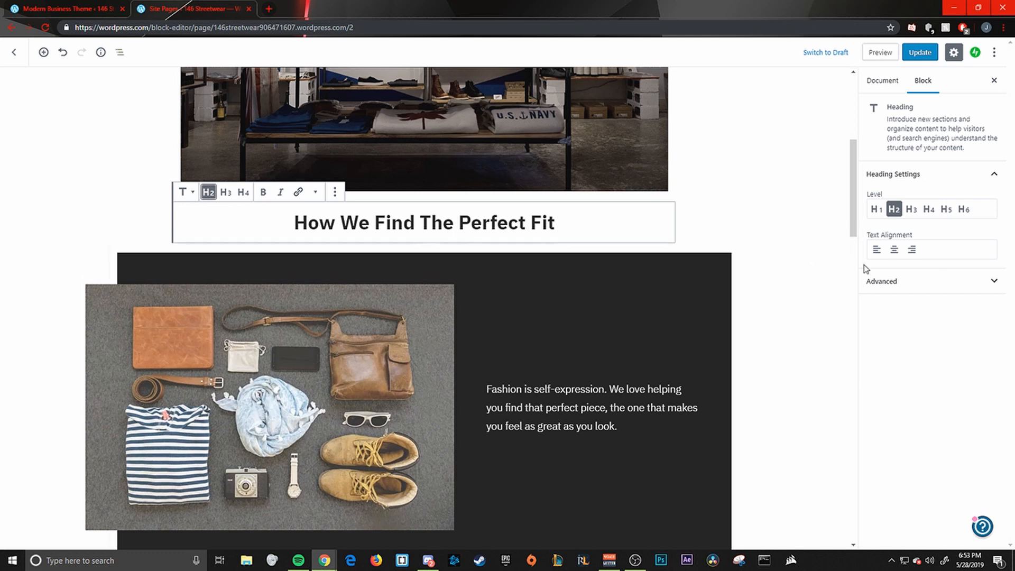
click(908, 288)
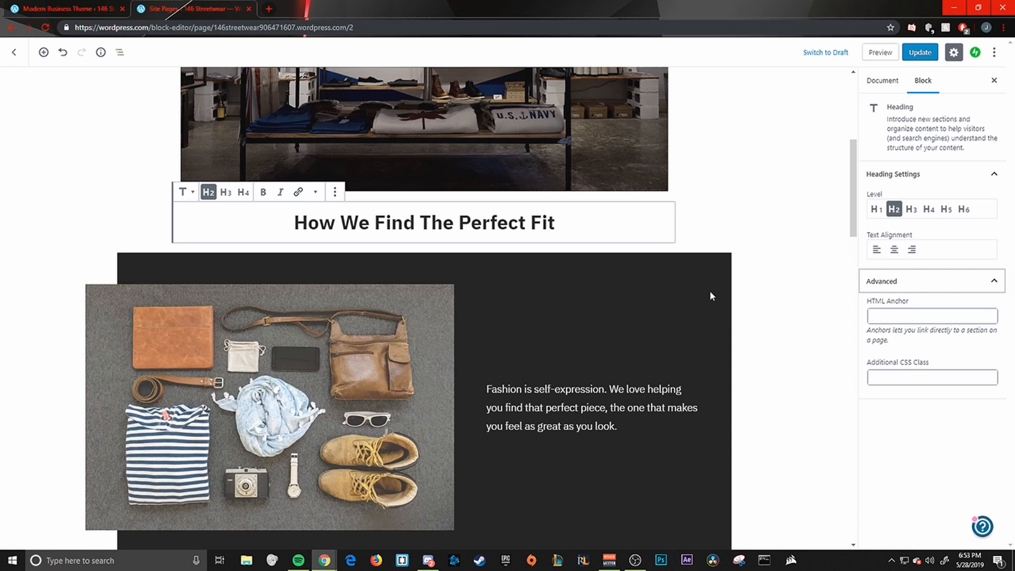
Replace the image in the About Us section with the media library's photo of the store display with hanging white lamps.
click(638, 288)
scroll(535, 349, down, 13)
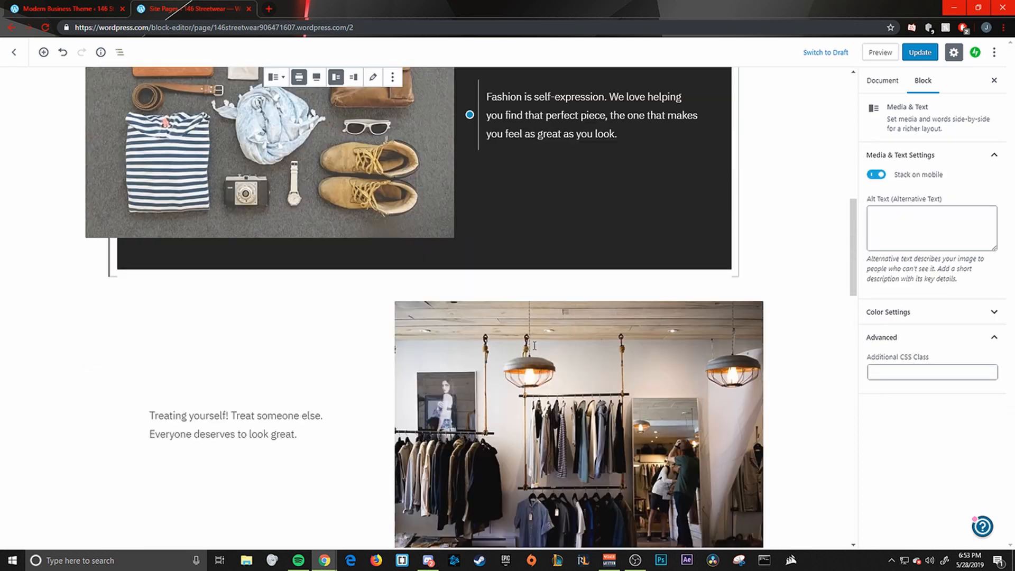
scroll(535, 349, down, 5)
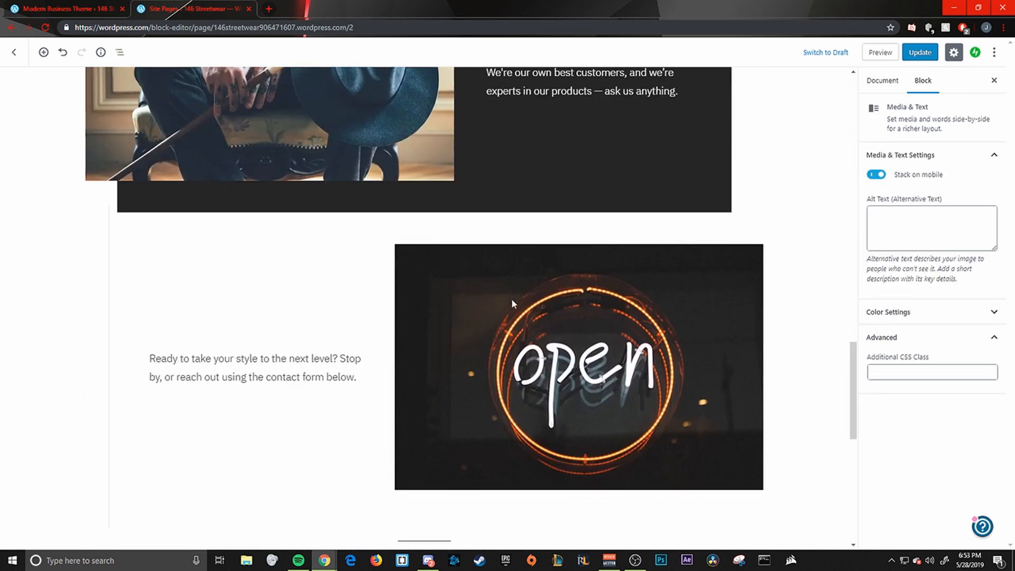
scroll(430, 268, up, 4)
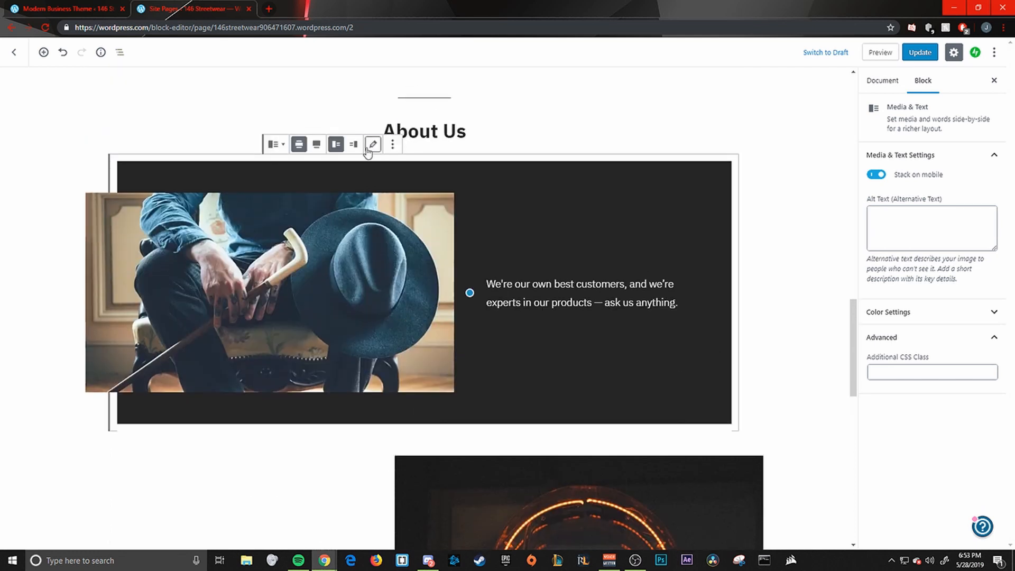
click(370, 147)
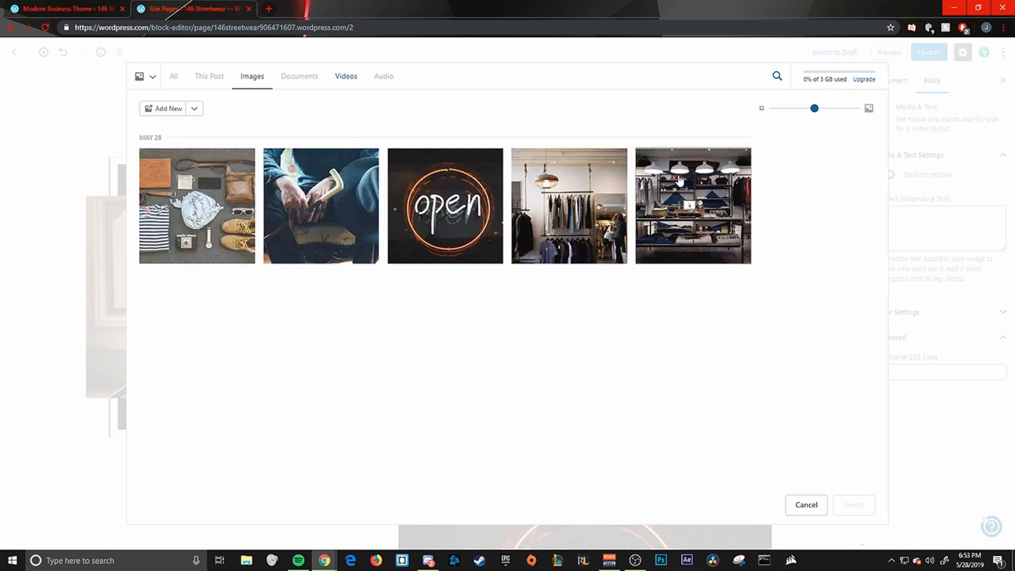
click(691, 193)
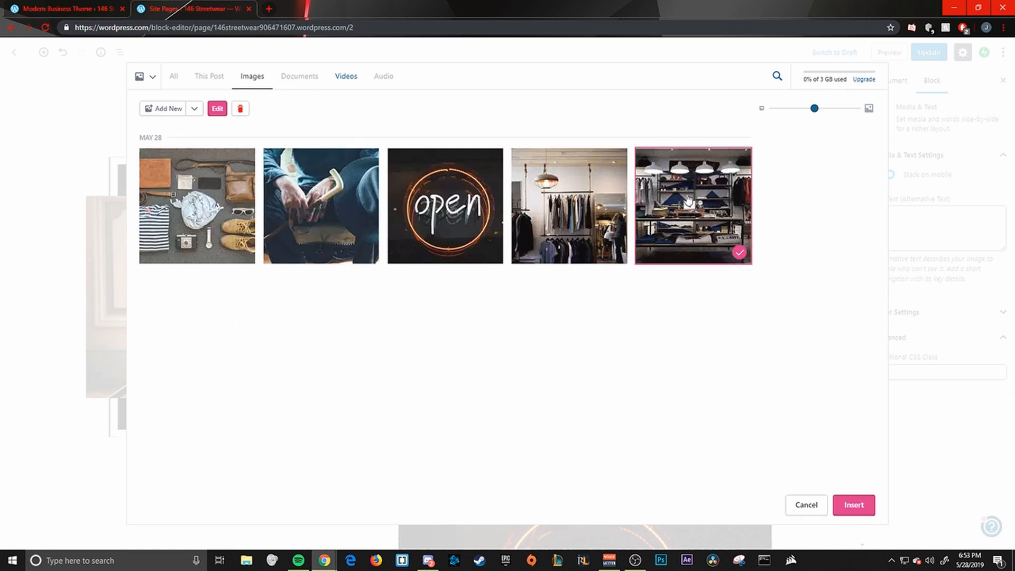
click(843, 507)
scroll(671, 398, down, 5)
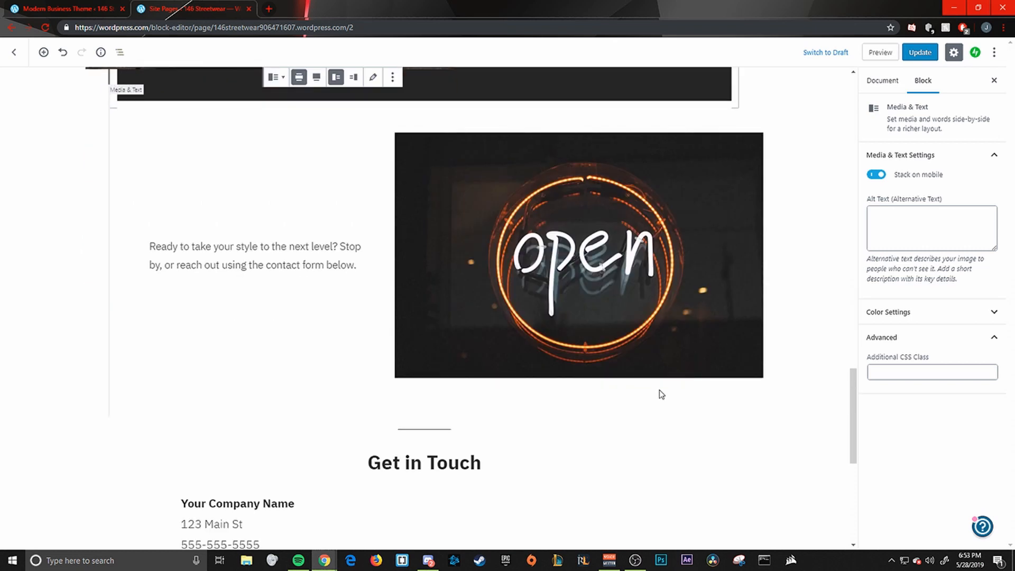
scroll(661, 394, down, 2)
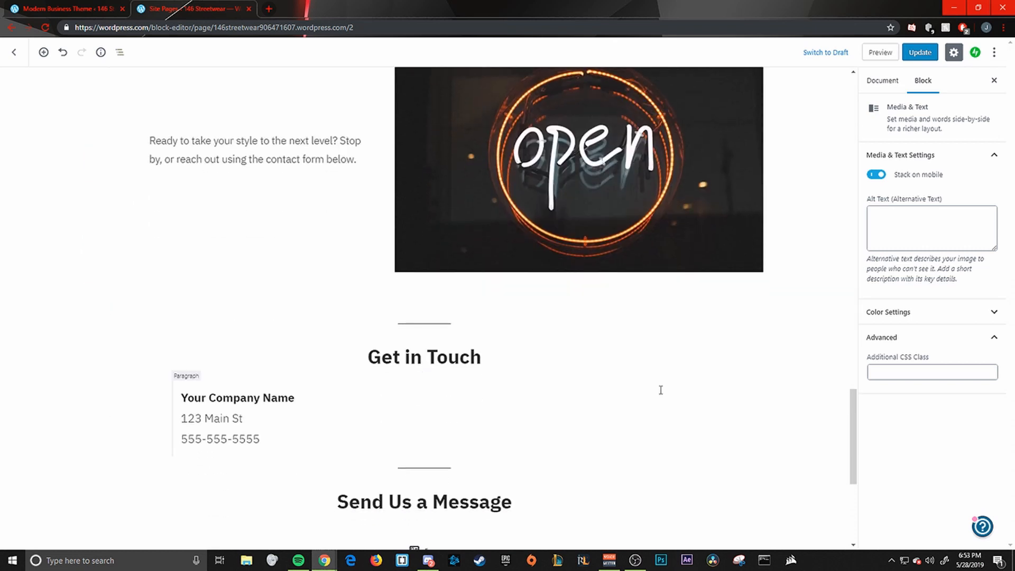